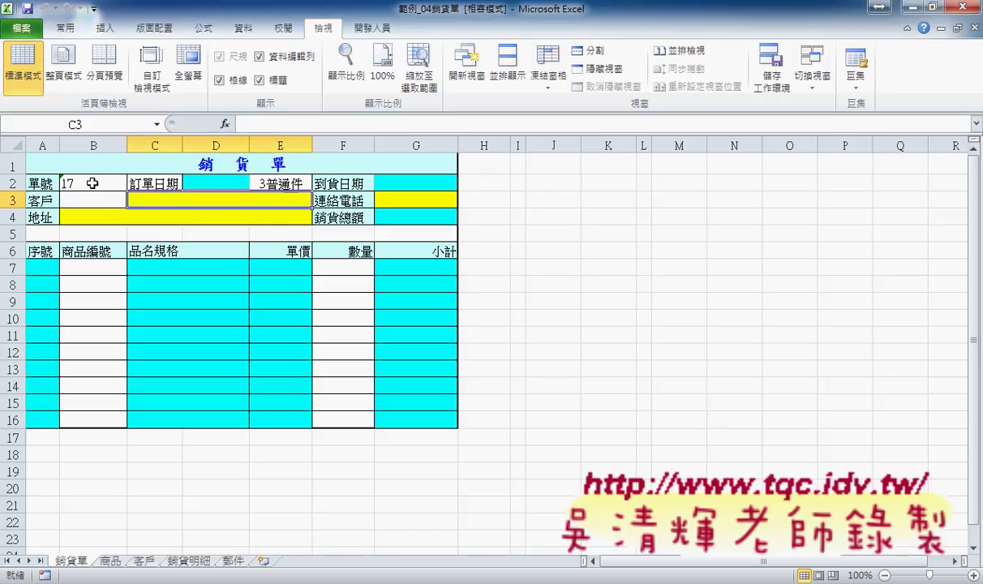
Enter =TODAY() in order-date cell D2 via Date & Time functions, showing 2016/1/24
click(235, 184)
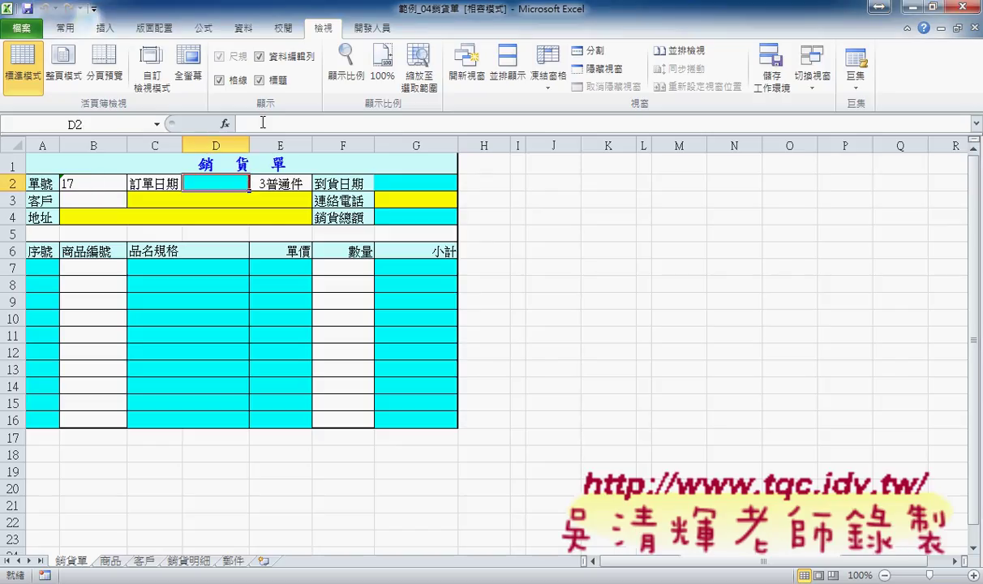
click(226, 123)
click(486, 227)
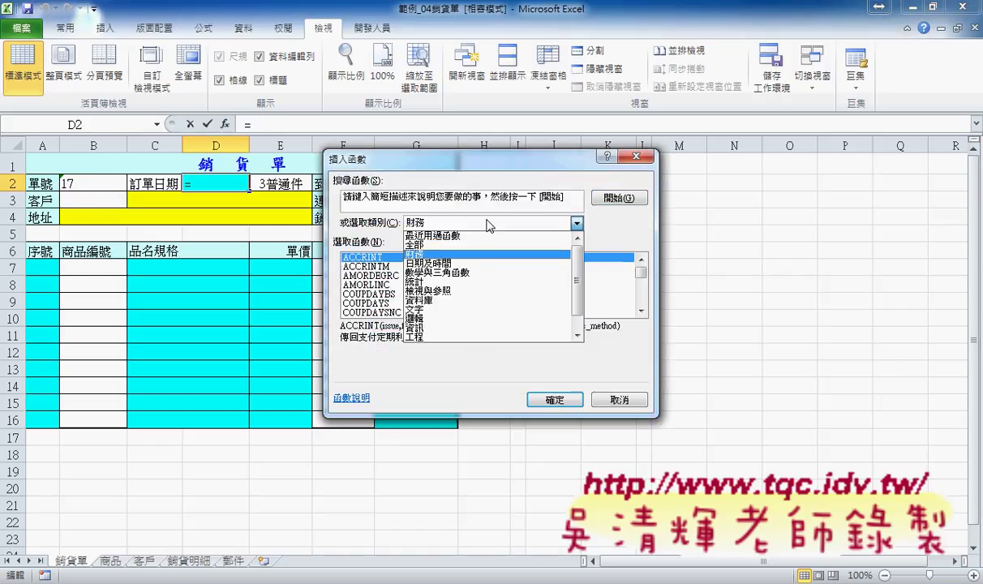
click(489, 268)
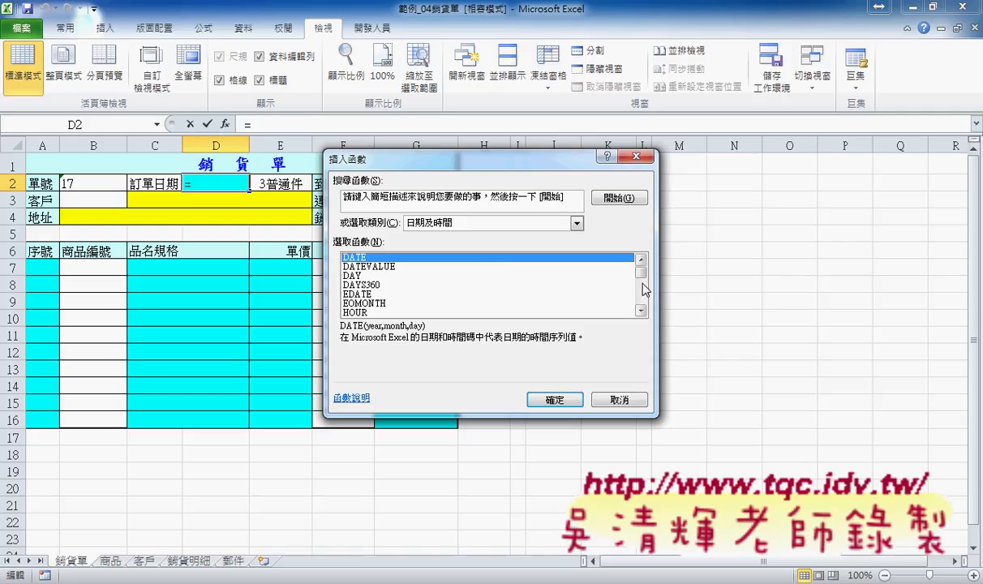
drag(640, 273, 641, 290)
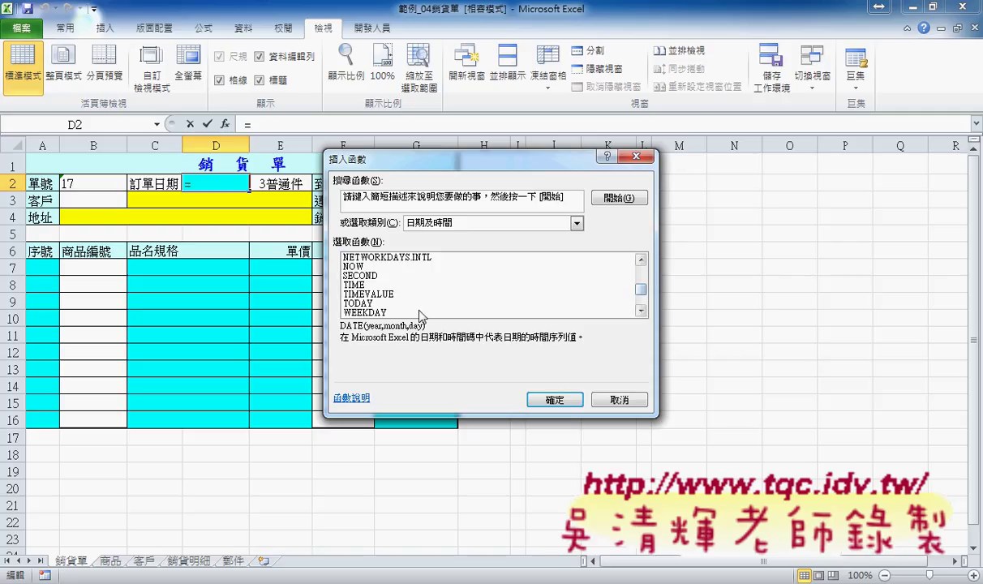
click(381, 302)
click(555, 400)
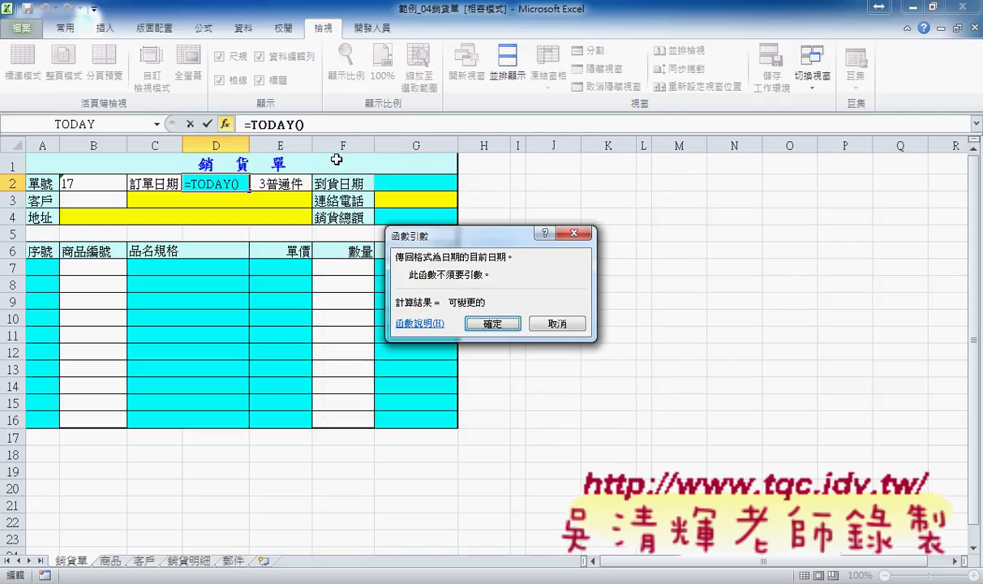
click(491, 323)
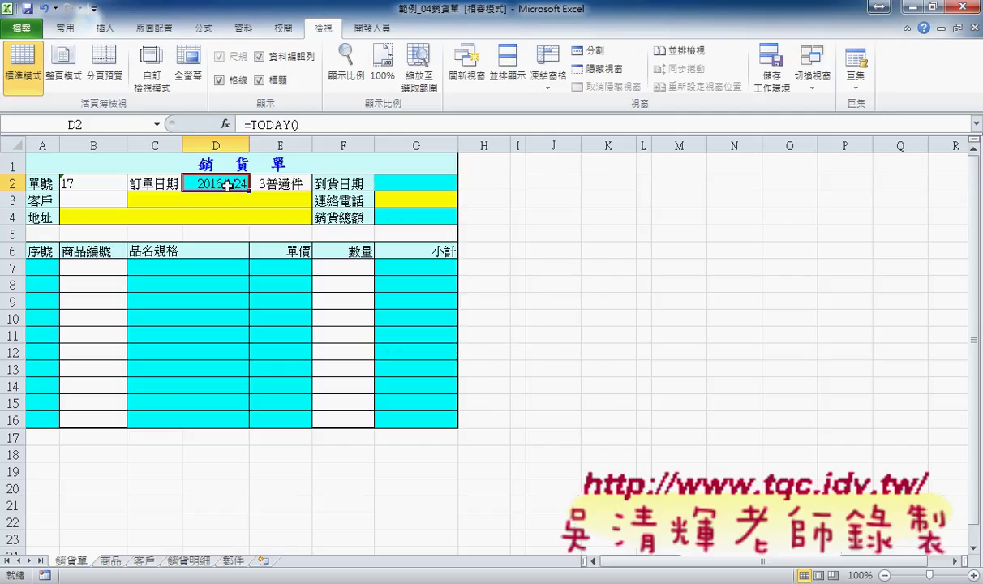
click(300, 184)
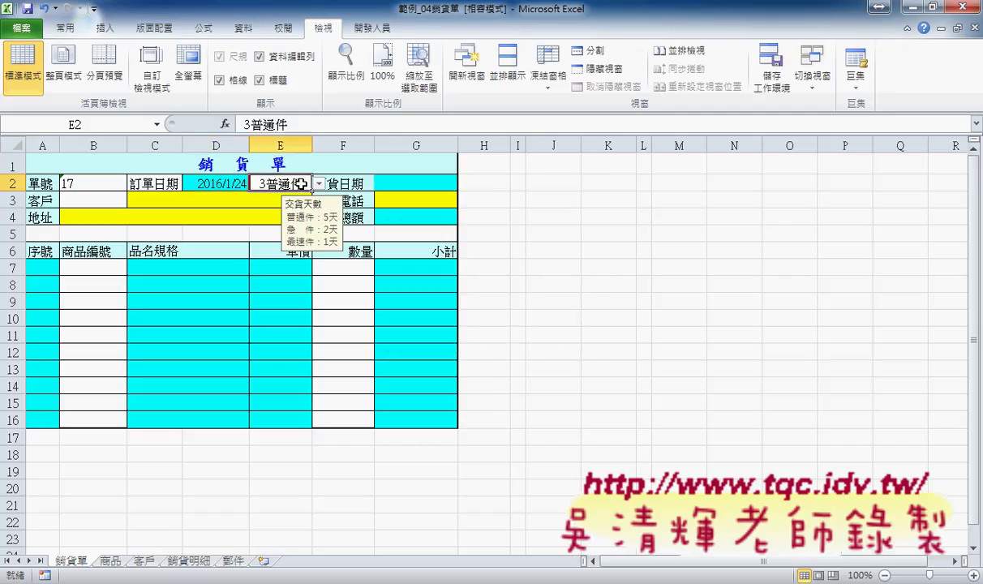
On the 郵件 sheet, create the name 性質 from A1:A4 using its top-row heading
click(234, 562)
drag(72, 166, 58, 215)
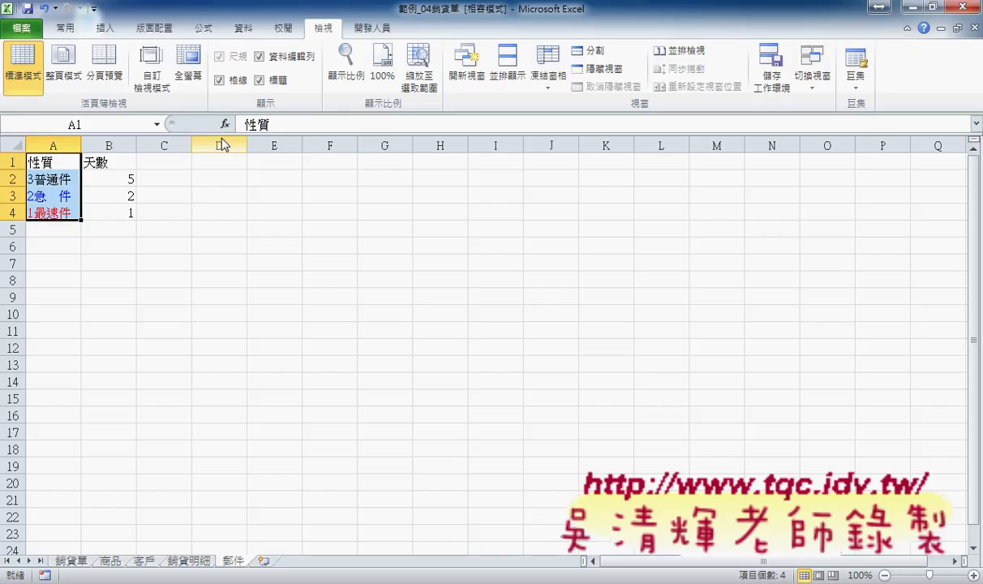
click(202, 29)
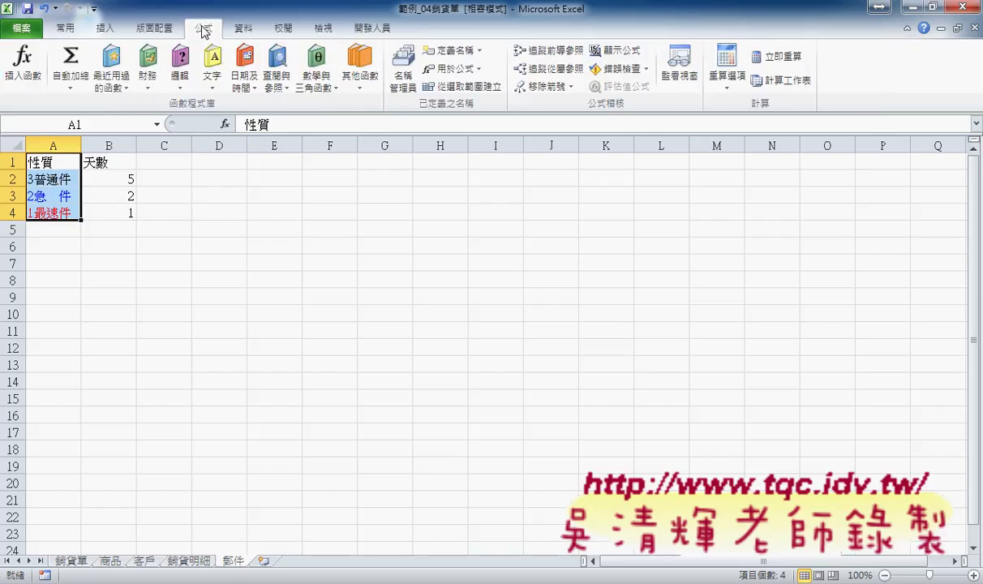
drag(70, 167, 57, 212)
click(442, 86)
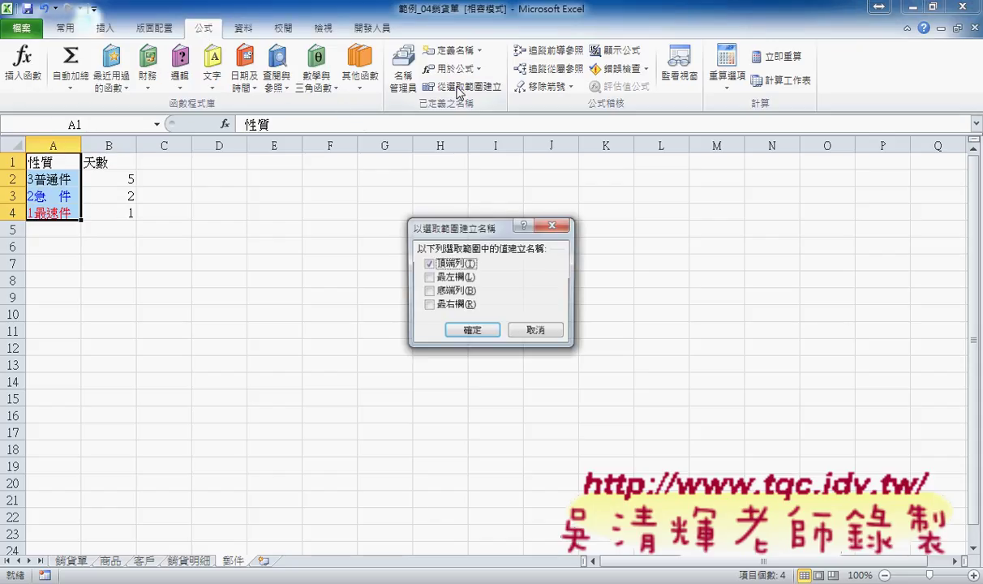
click(471, 331)
Verify 性質 in Name Manager and return to the 銷貨單 sheet
click(403, 72)
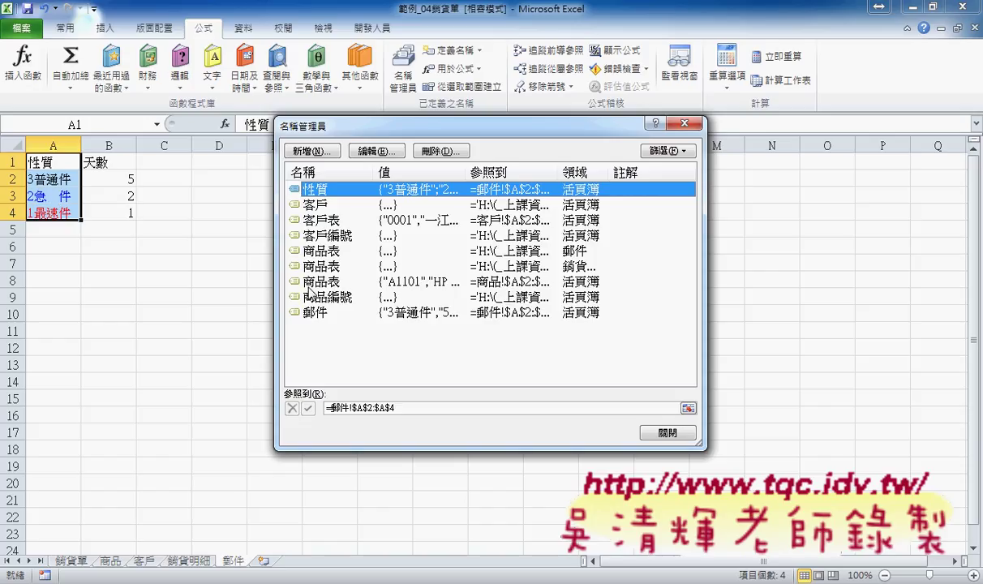
click(653, 431)
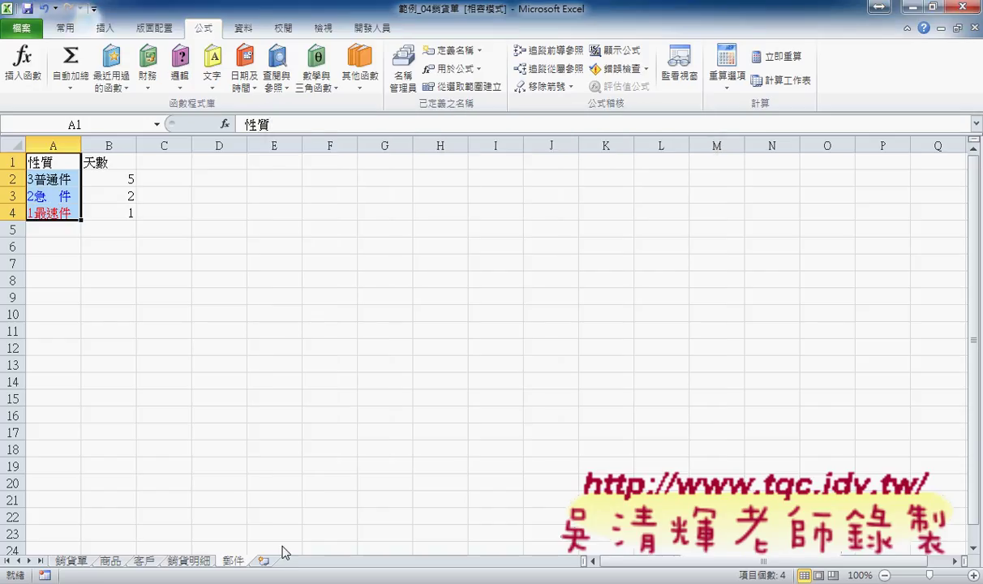
click(72, 560)
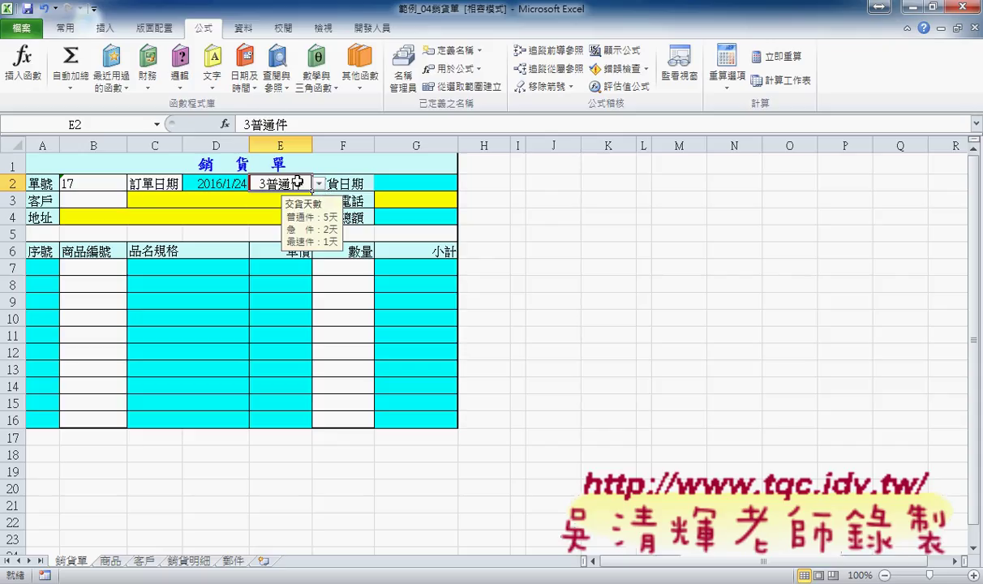
Give E2 List validation with source =性質, offering 3普通件, 2急件 and 1最速件
click(245, 30)
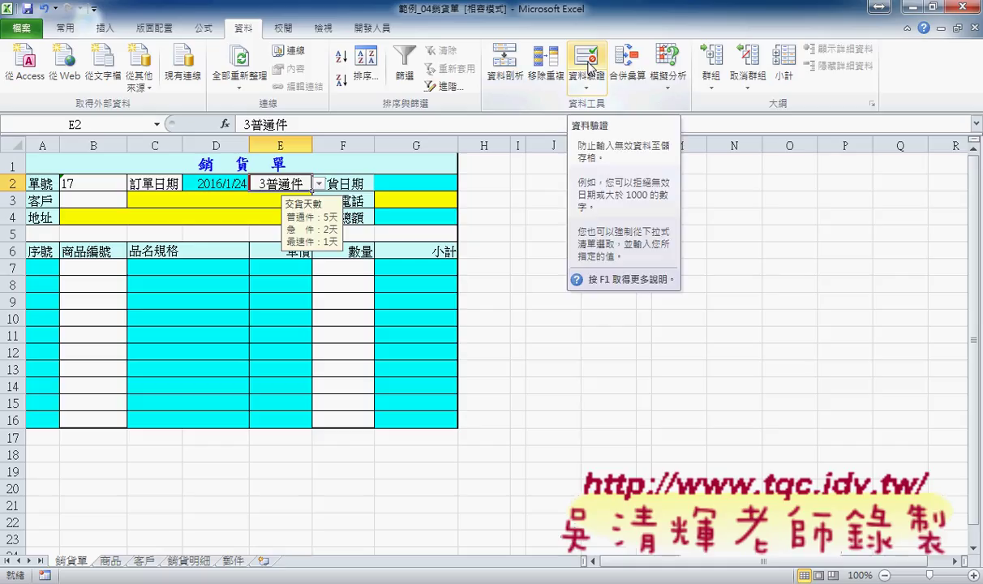
click(590, 67)
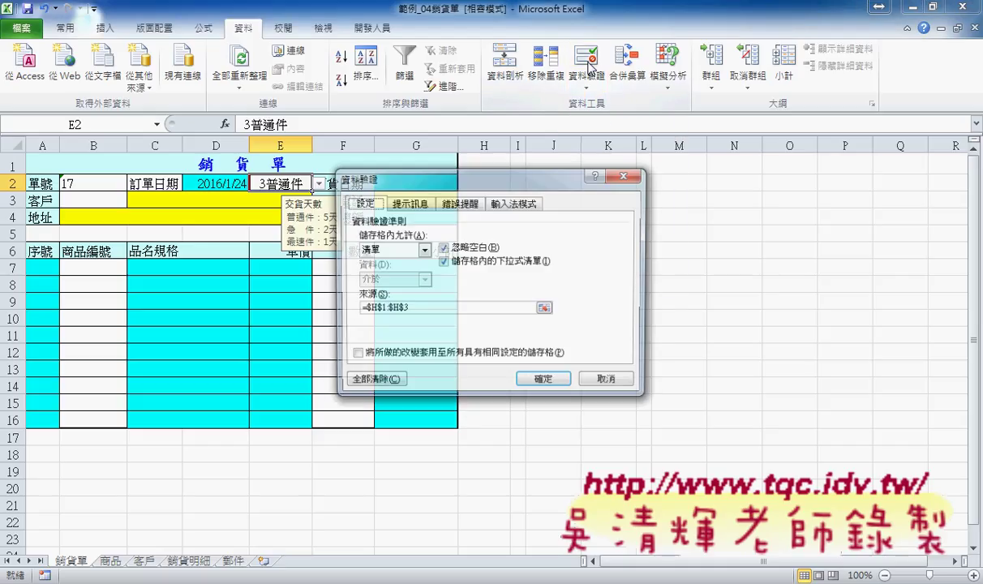
drag(480, 181, 650, 175)
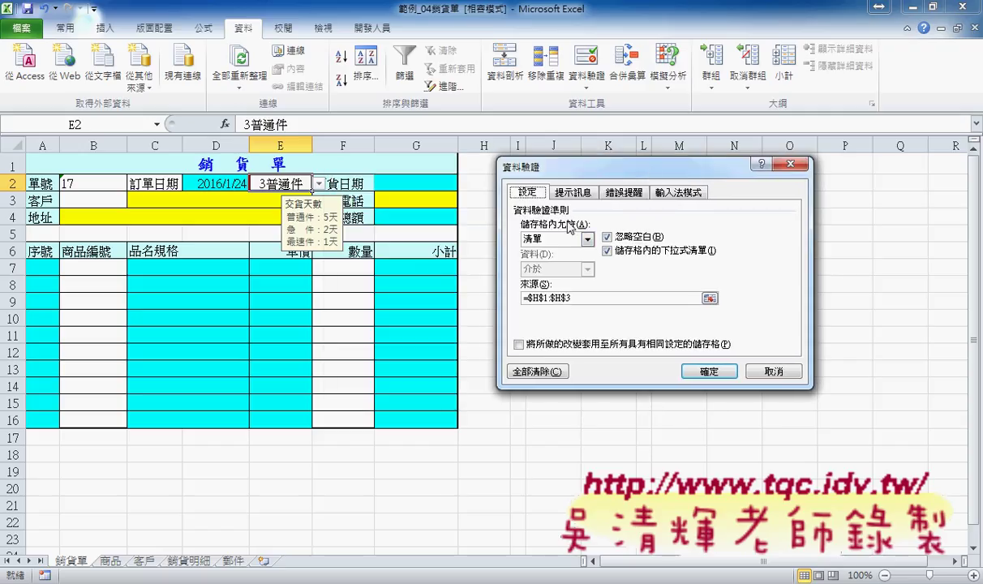
click(535, 238)
click(541, 281)
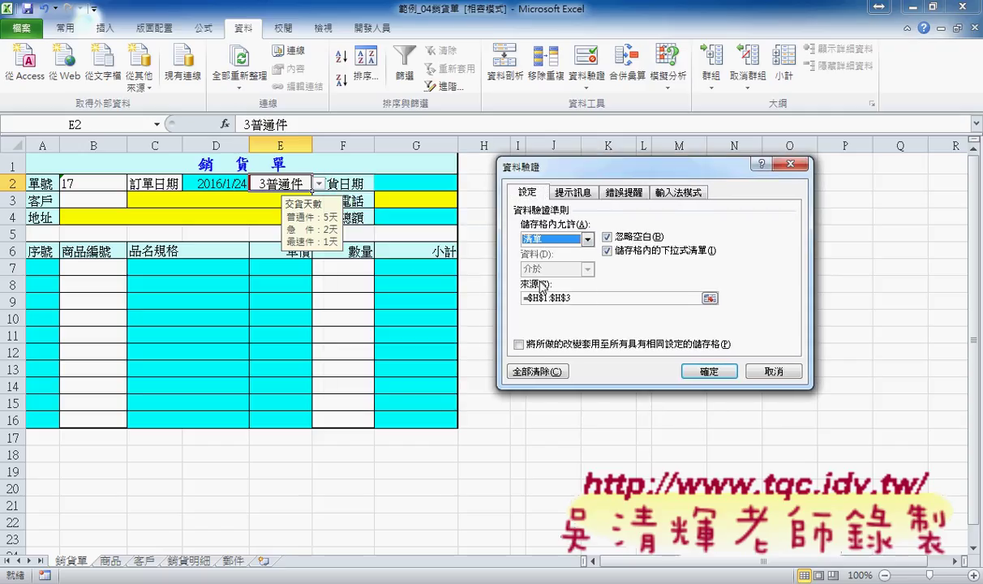
drag(523, 298, 649, 298)
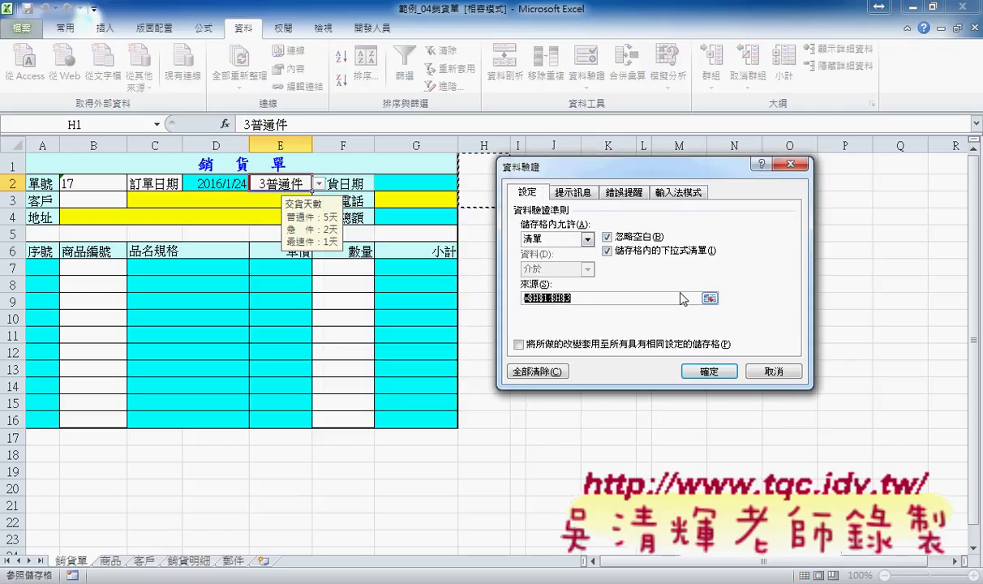
key(Delete)
key(F3)
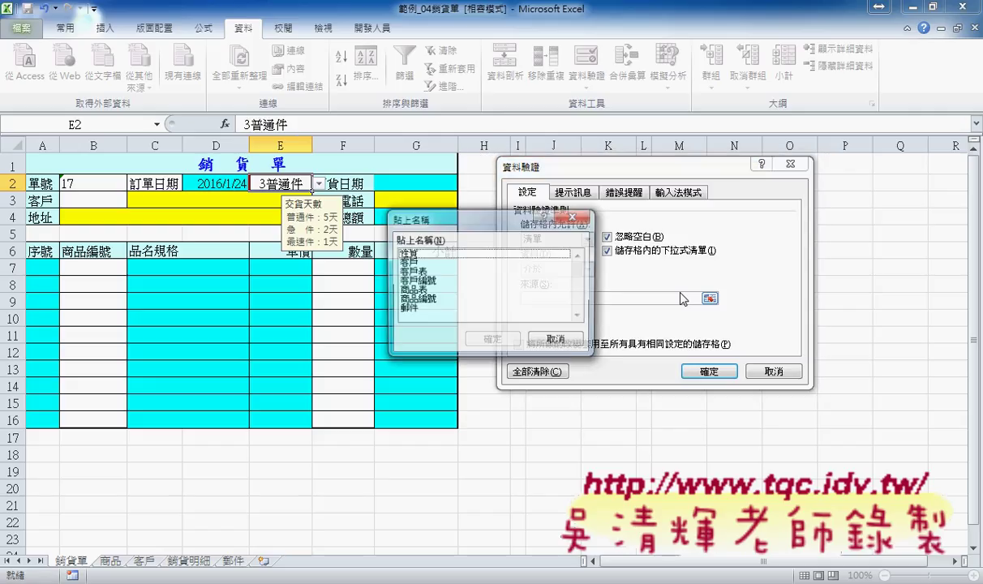
click(443, 254)
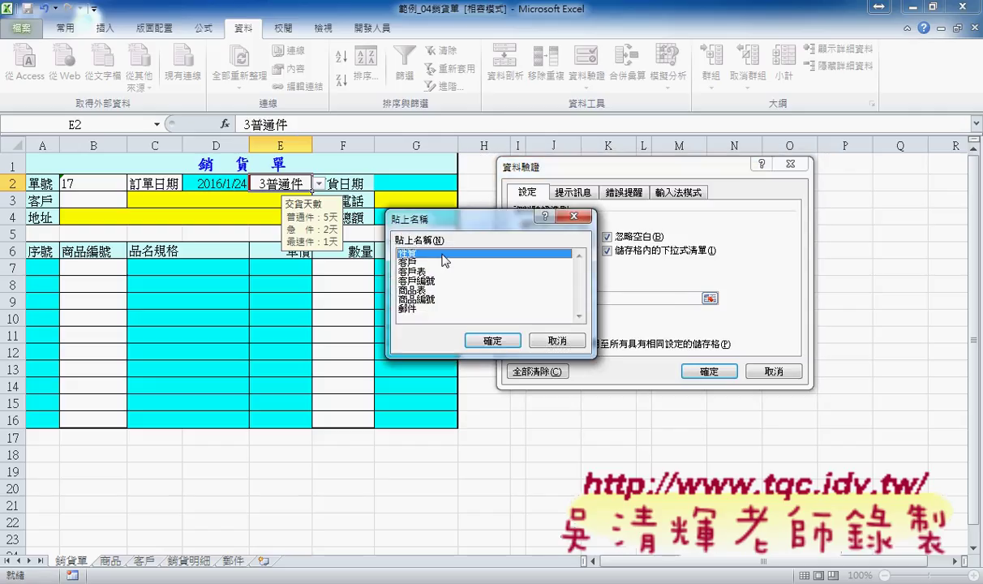
click(490, 341)
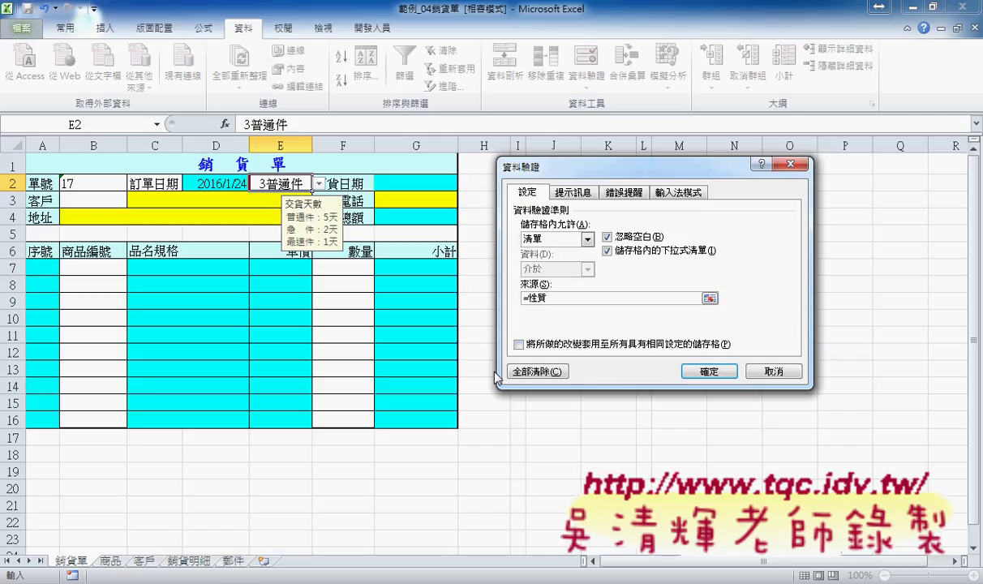
click(710, 372)
click(319, 186)
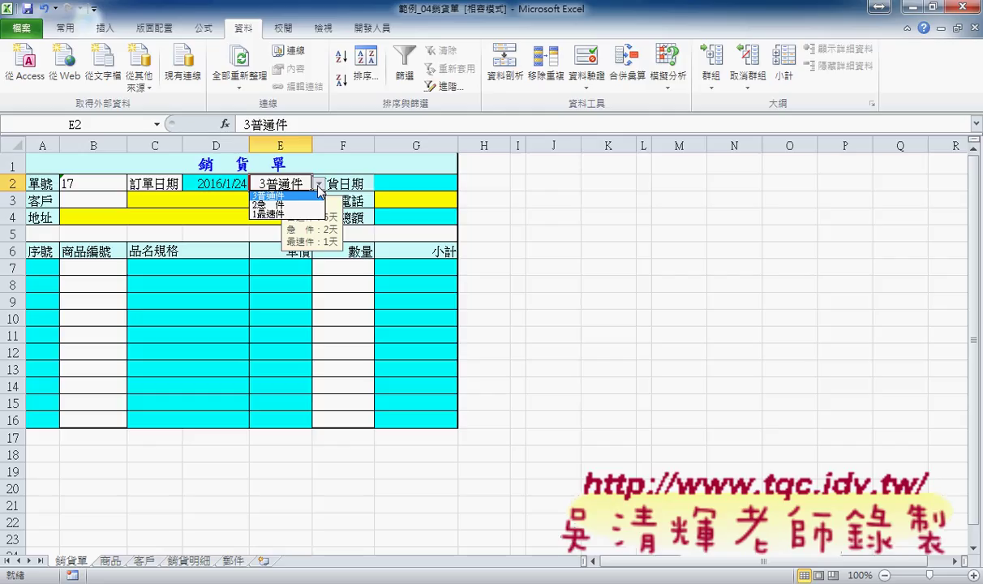
Check D2 and E2, then the 郵件 sheet's shipping types and delivery days
click(428, 189)
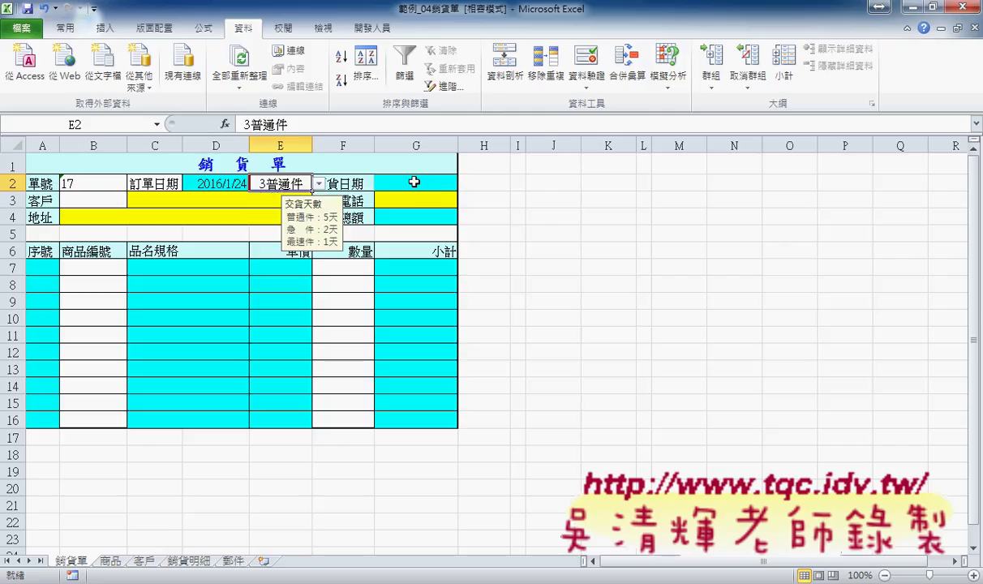
click(413, 180)
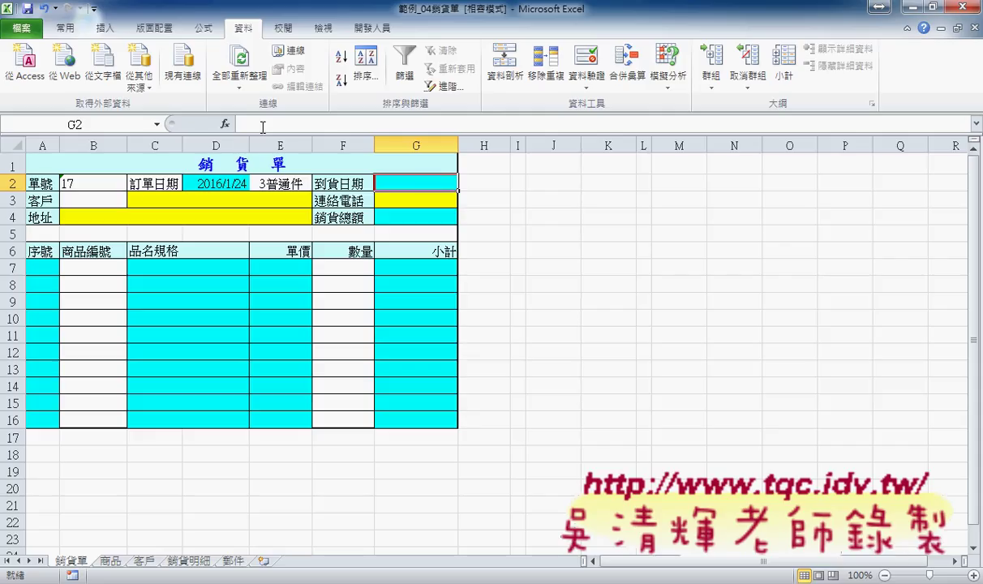
click(212, 185)
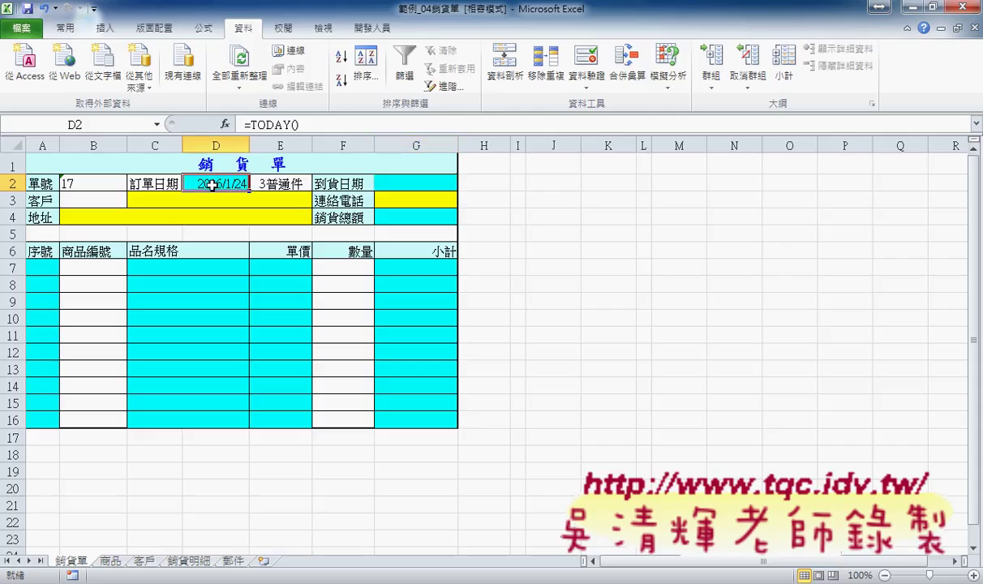
click(288, 185)
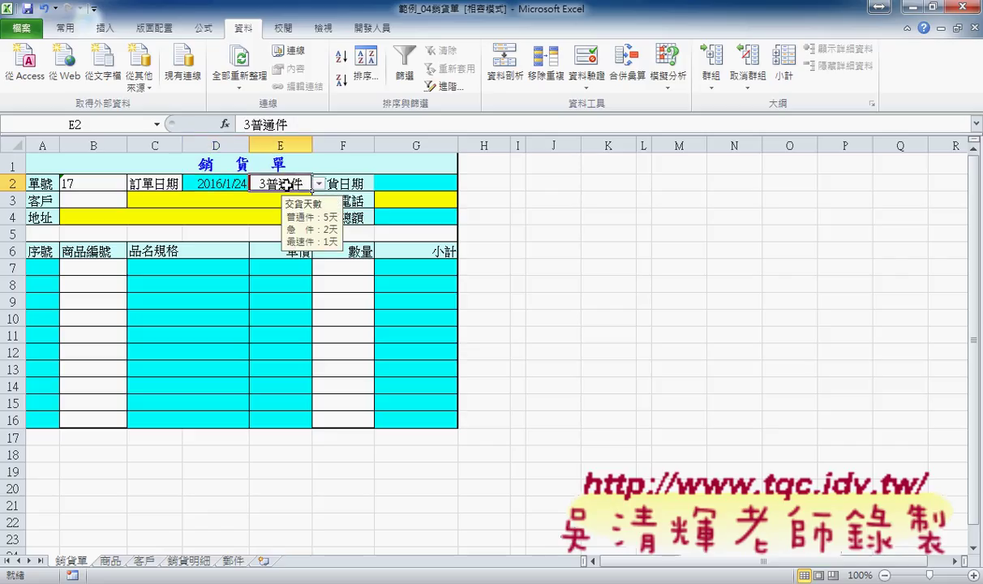
click(235, 560)
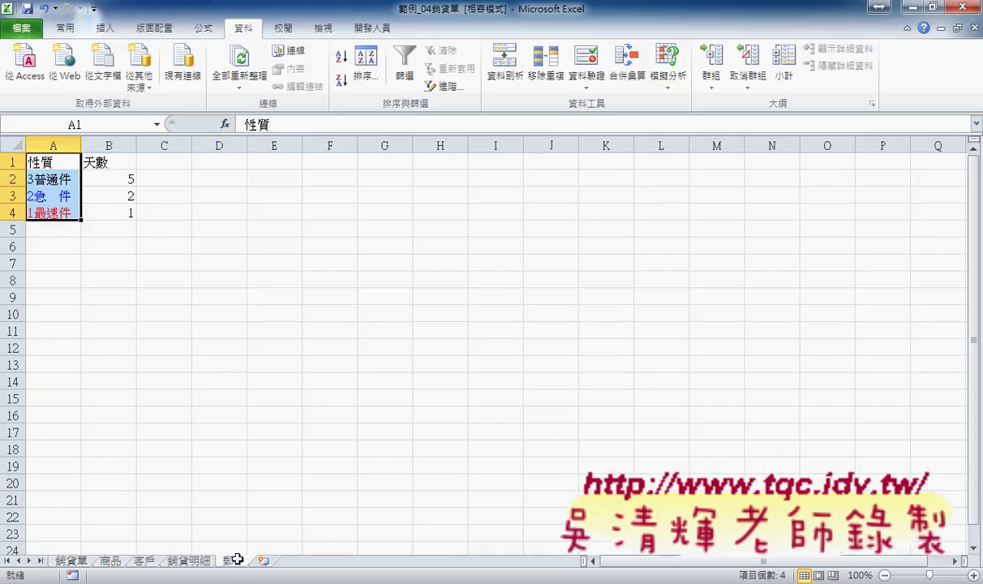
click(59, 178)
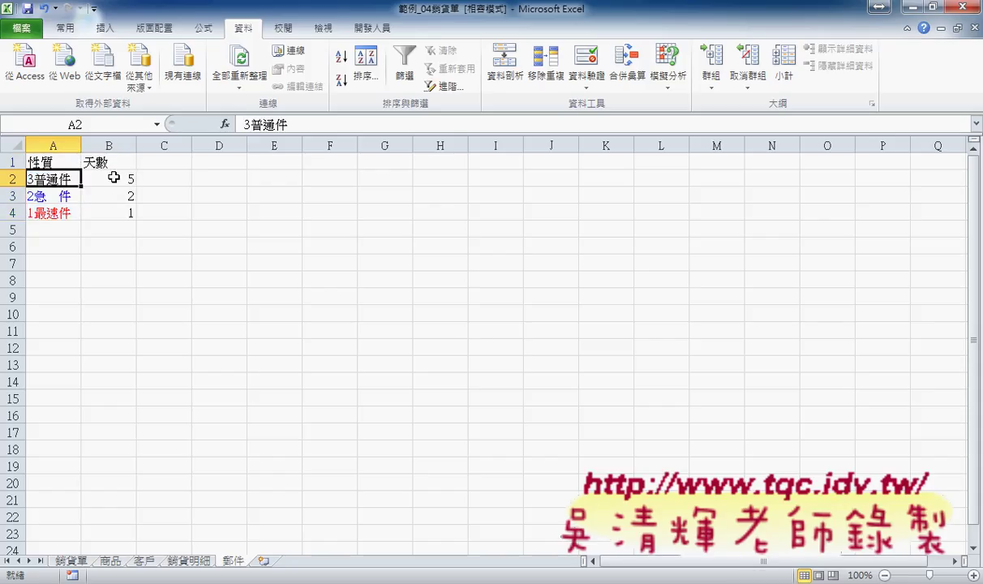
click(120, 178)
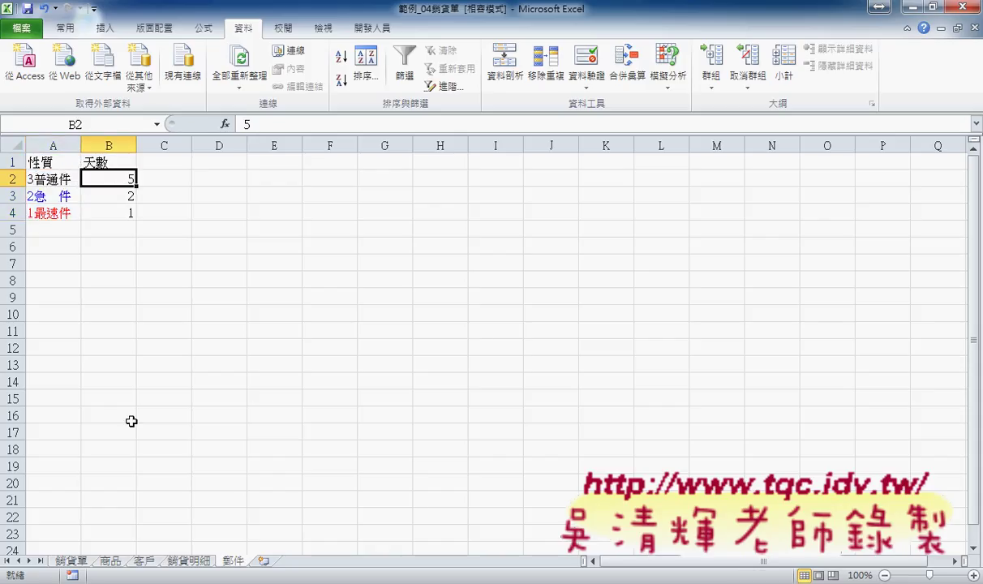
click(71, 560)
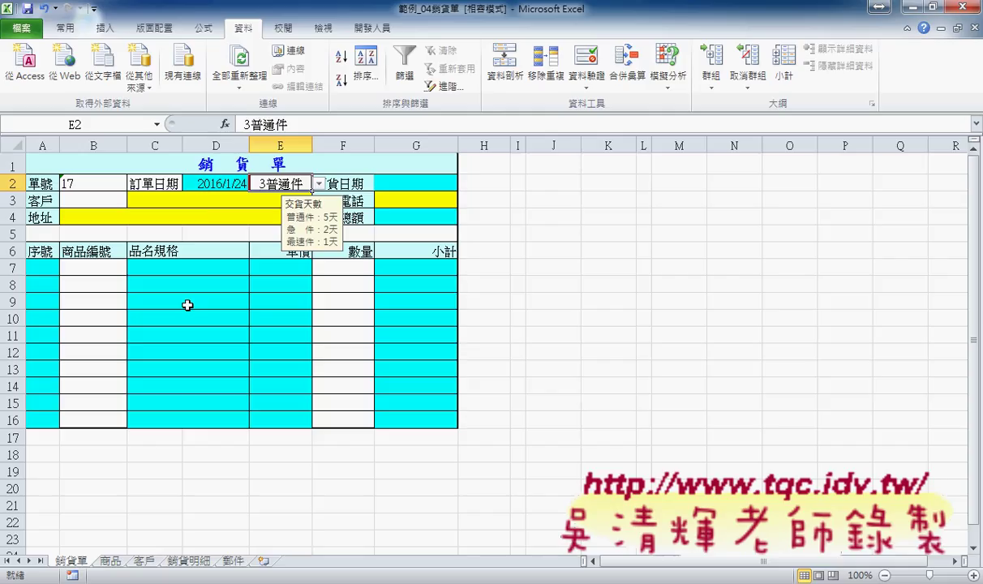
Select the shipping type and days table A2:B4 on the 郵件 sheet
click(219, 184)
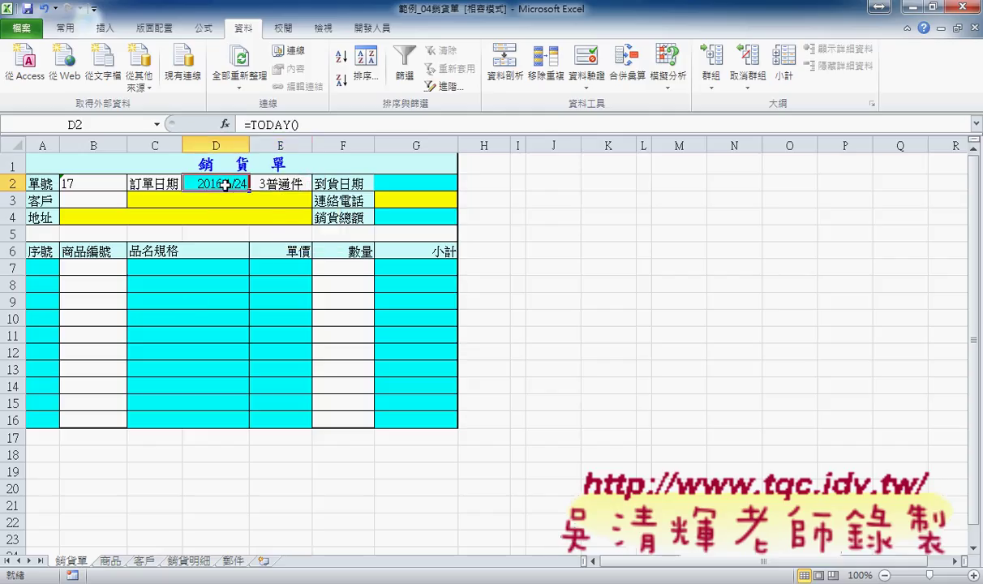
click(415, 184)
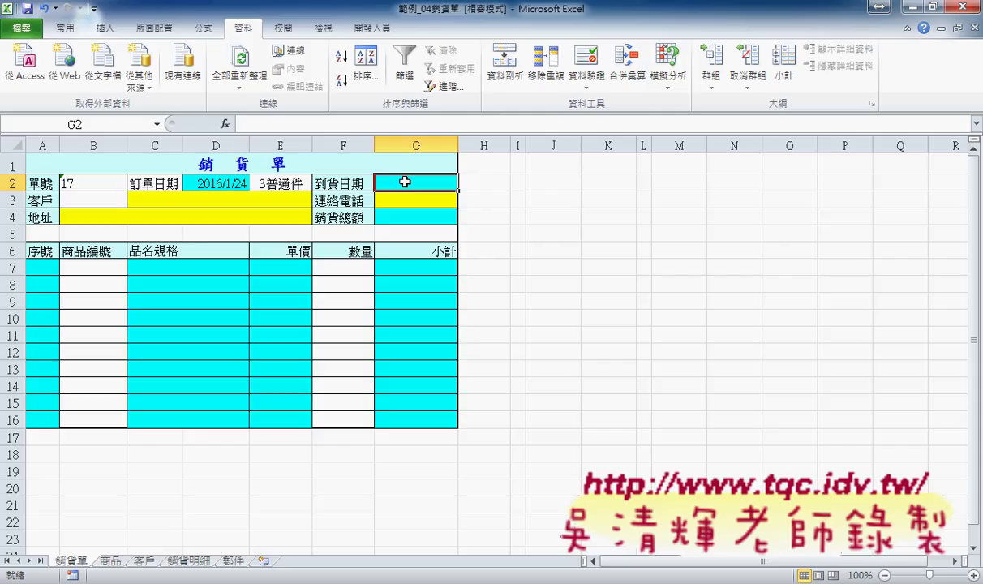
click(235, 561)
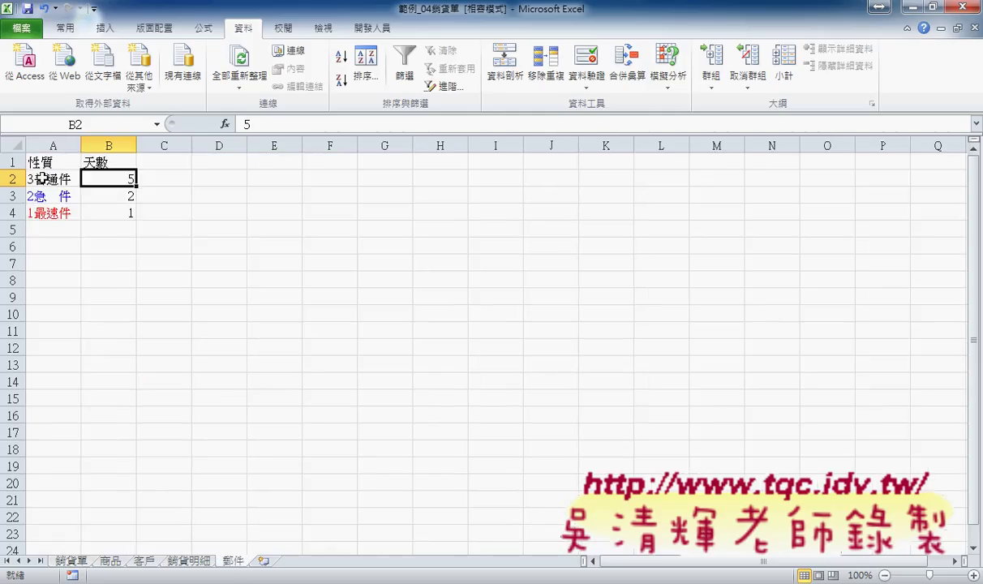
drag(40, 175, 111, 211)
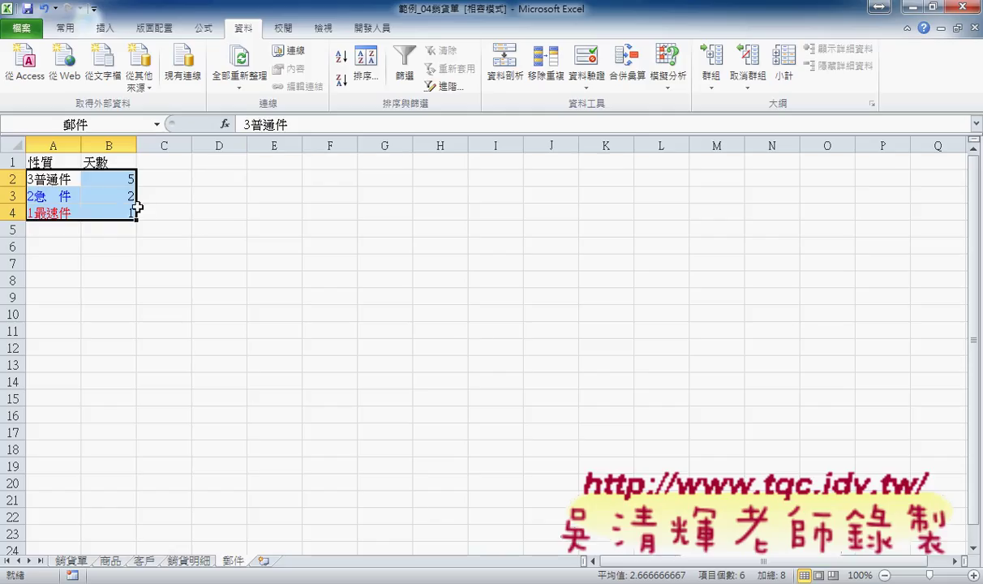
Redefine the name 郵件 in Name Manager as =郵件!$A$2:$B$4, then return to 銷貨單
drag(52, 177, 101, 211)
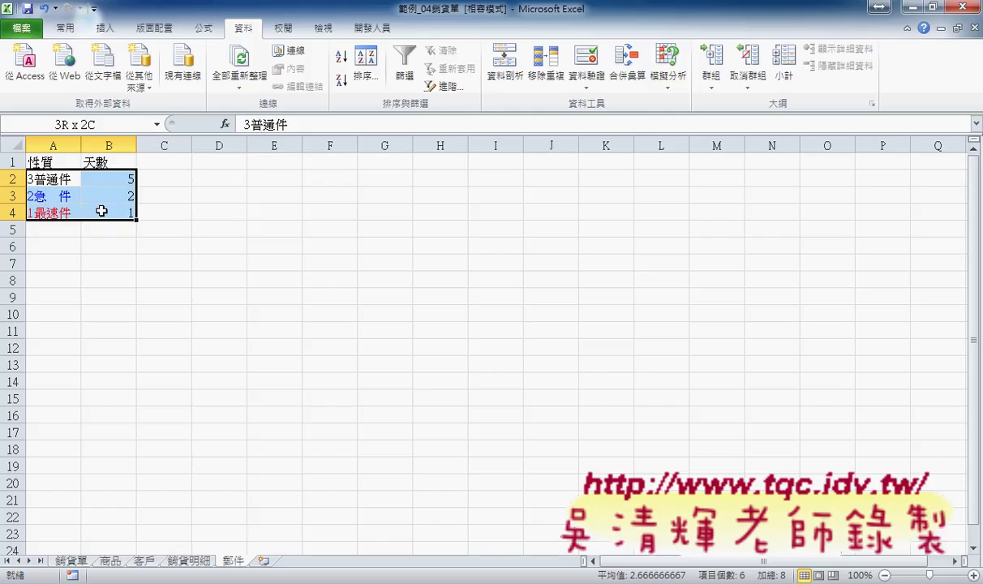
click(202, 29)
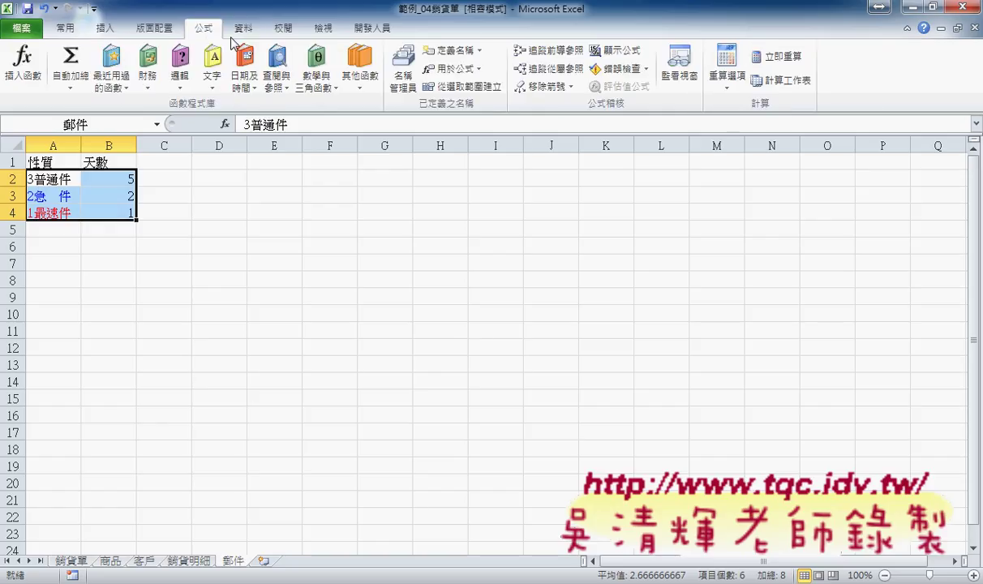
click(403, 69)
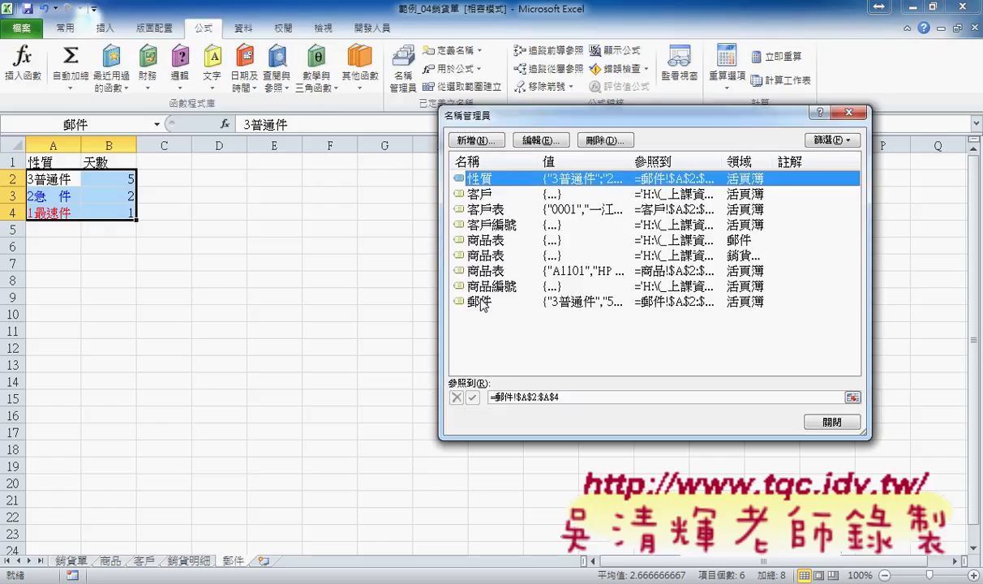
click(480, 302)
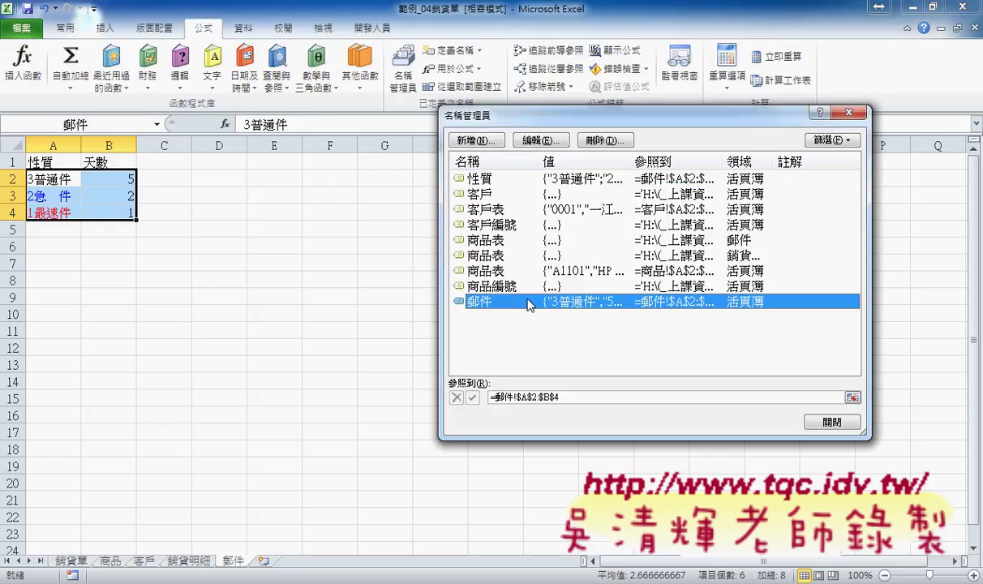
click(581, 397)
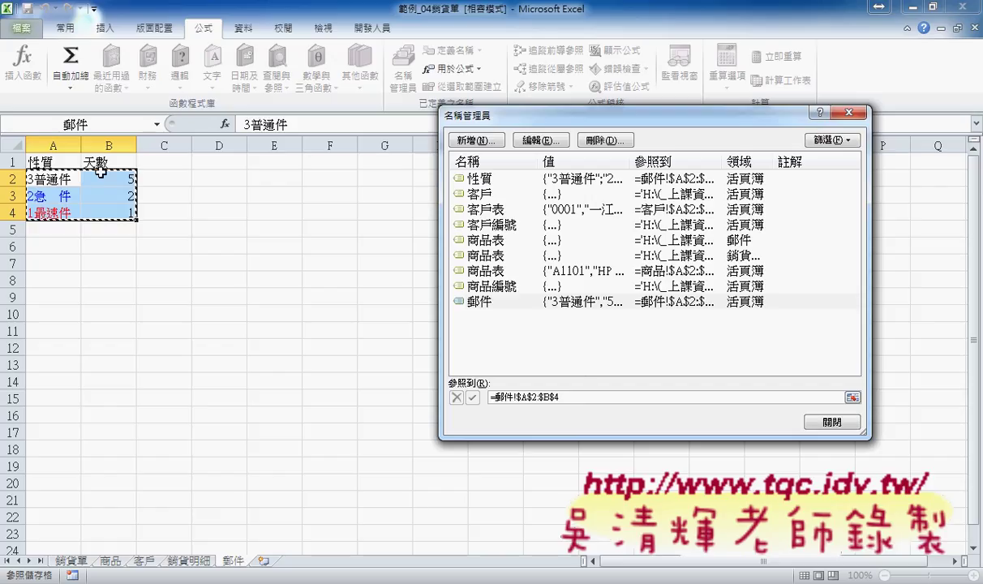
click(830, 422)
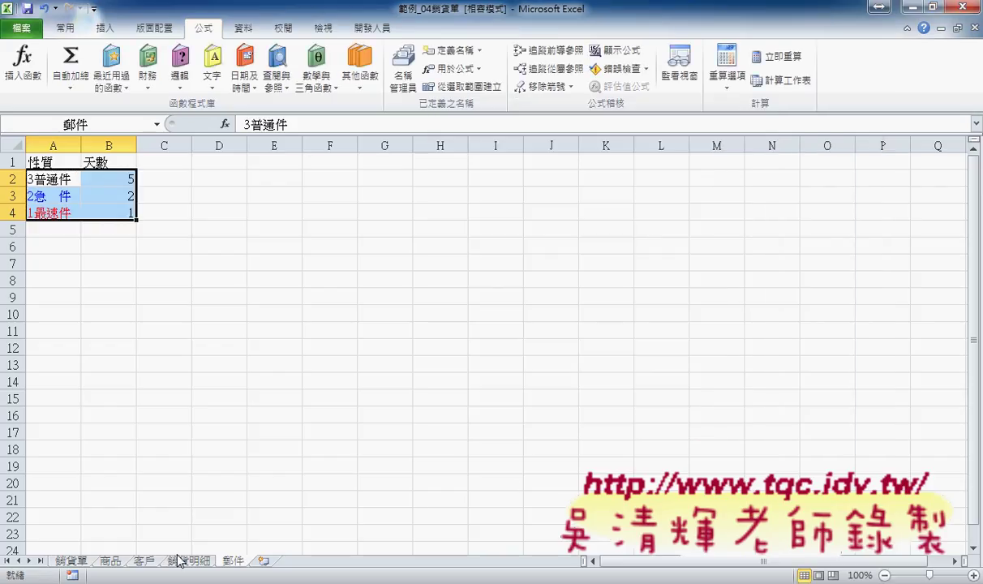
click(71, 560)
Insert a VLOOKUP function into G2 from the Lookup & Reference category
click(224, 124)
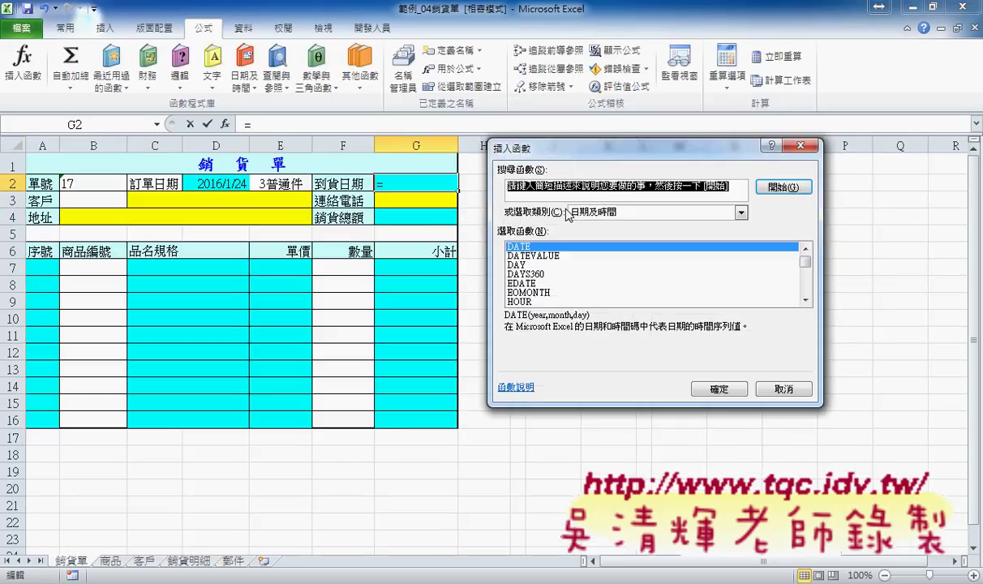
click(567, 212)
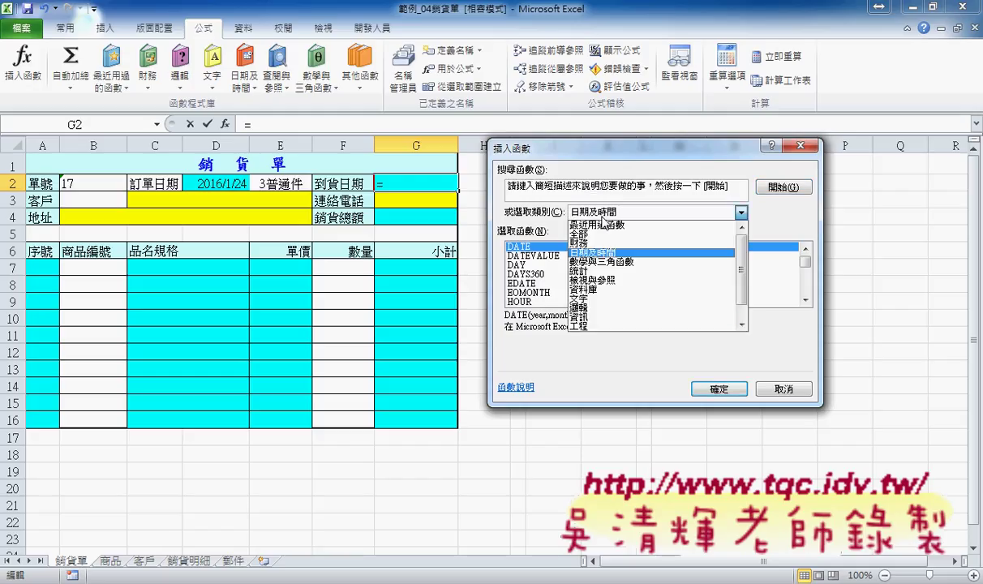
click(604, 278)
click(762, 292)
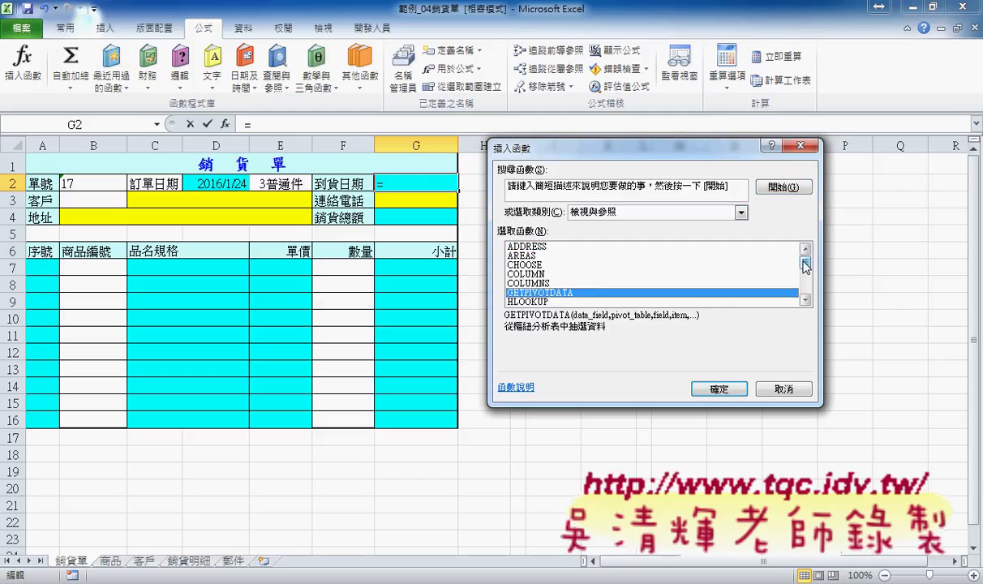
scroll(762, 283, down, 4)
click(558, 301)
click(734, 389)
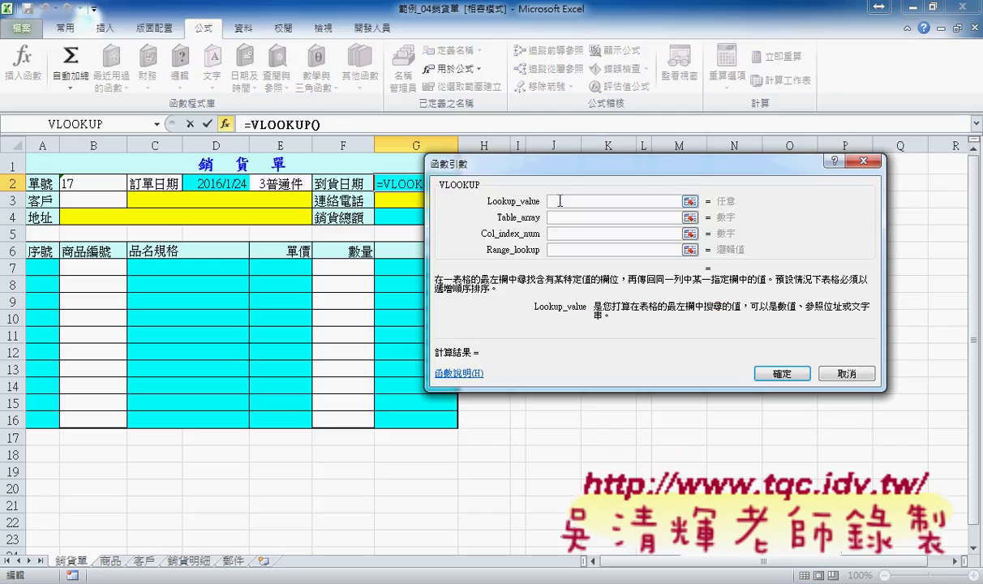
Fill in VLOOKUP arguments E2, 郵件, 2 and 0, giving =VLOOKUP(E2,郵件,2,0)
click(274, 185)
click(575, 218)
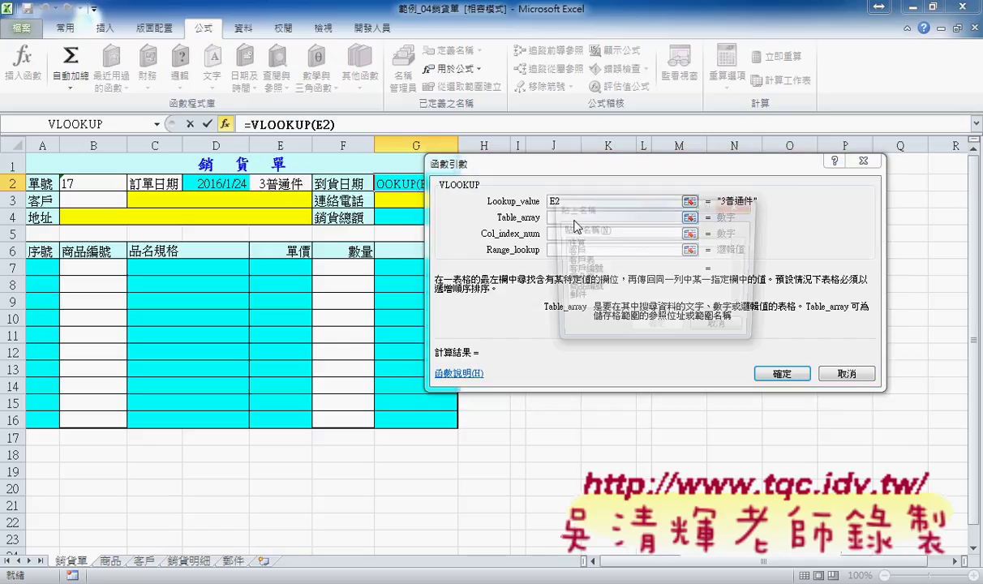
key(F3)
click(572, 298)
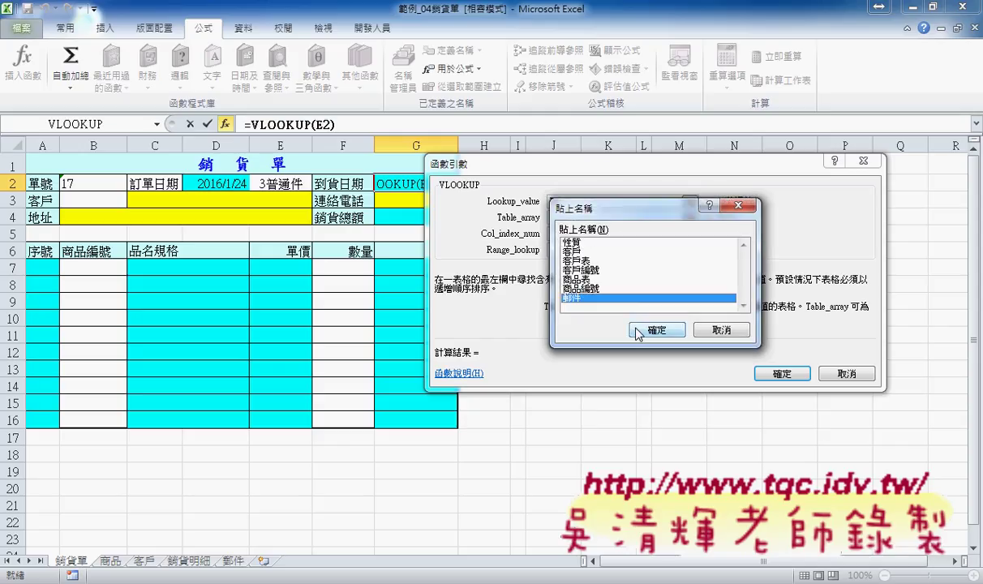
click(656, 329)
click(583, 233)
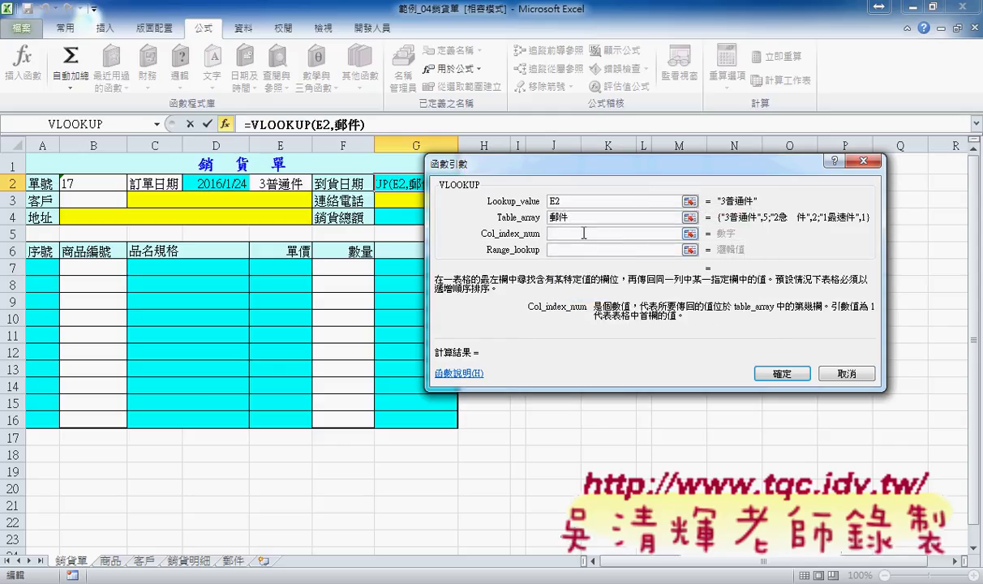
text(2)
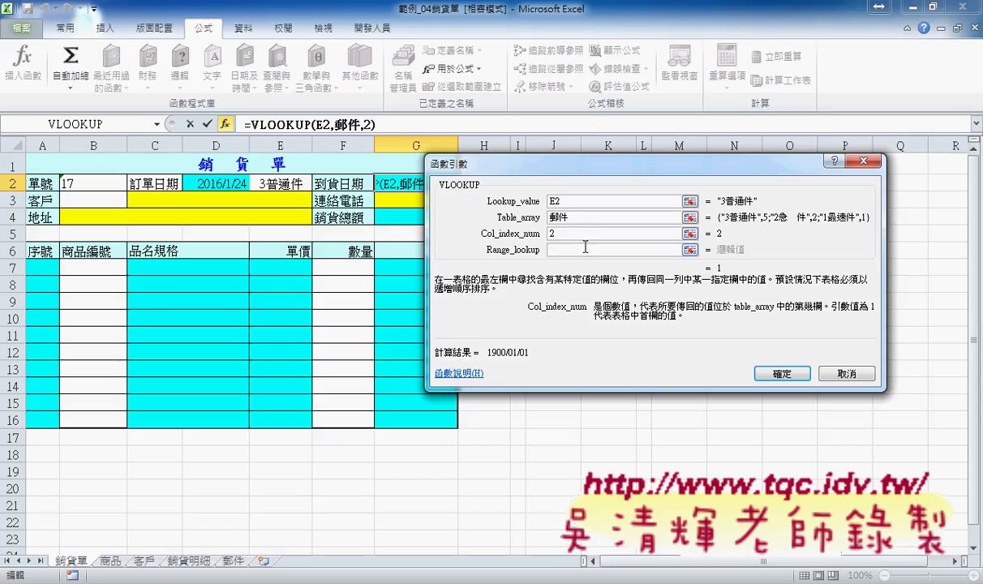
click(585, 246)
text(0)
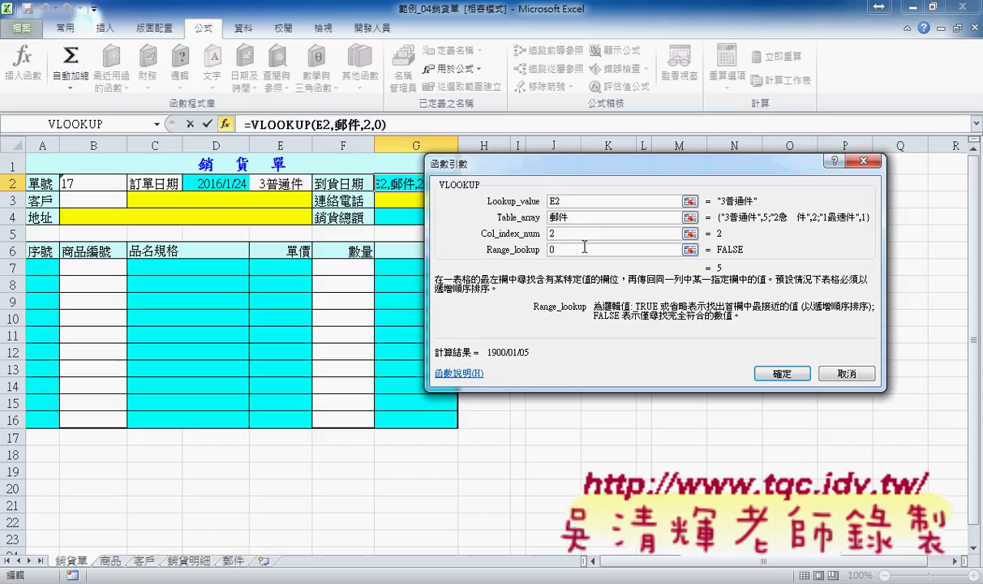
click(781, 373)
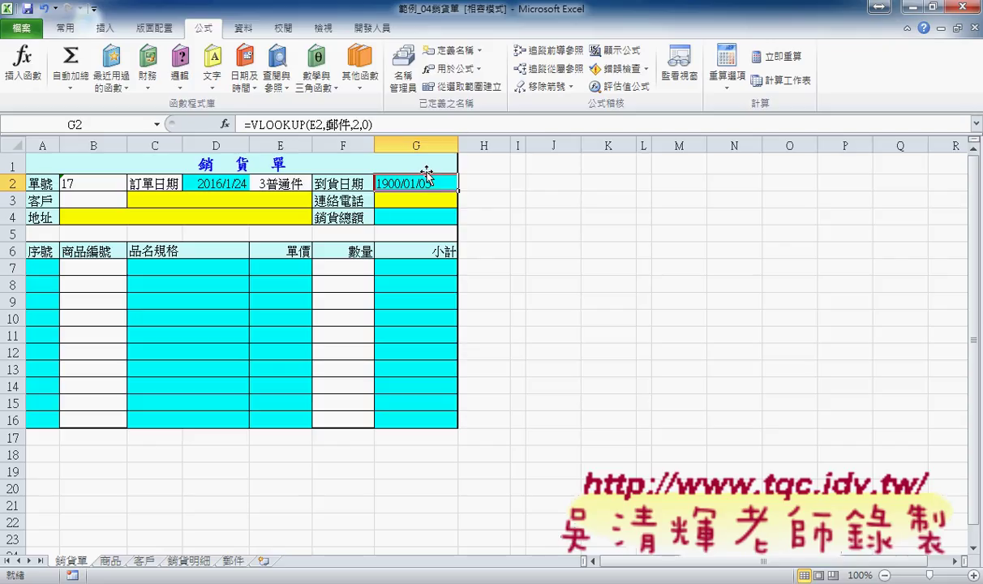
Format G2 with the General number format so it shows 5 instead of a date
right_click(423, 184)
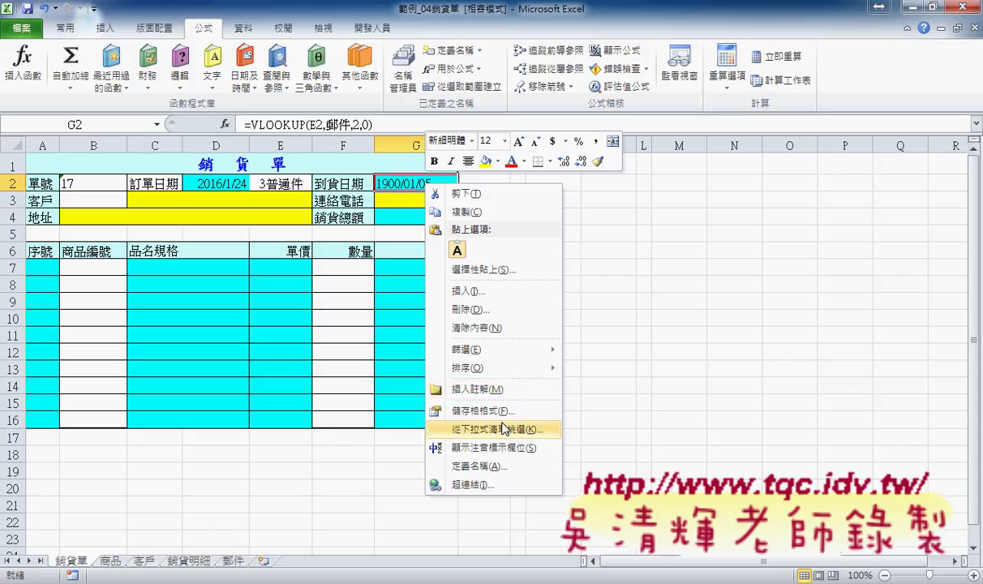
click(478, 407)
click(329, 274)
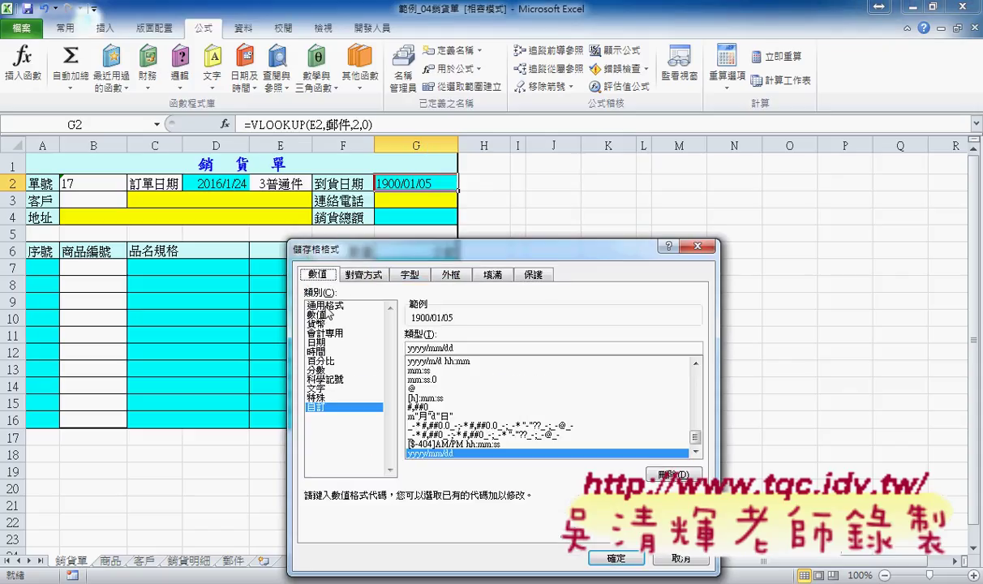
click(330, 306)
click(624, 558)
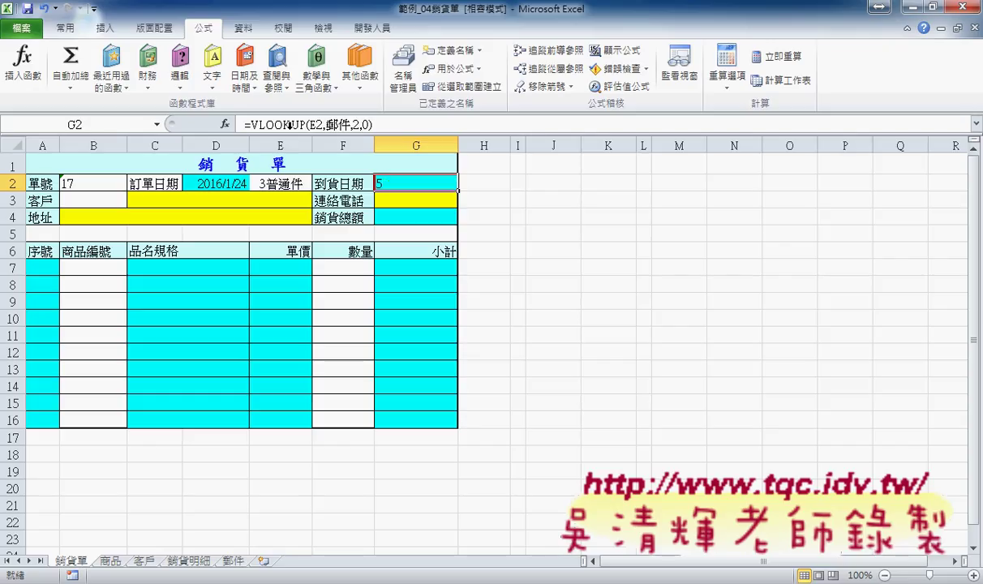
click(282, 125)
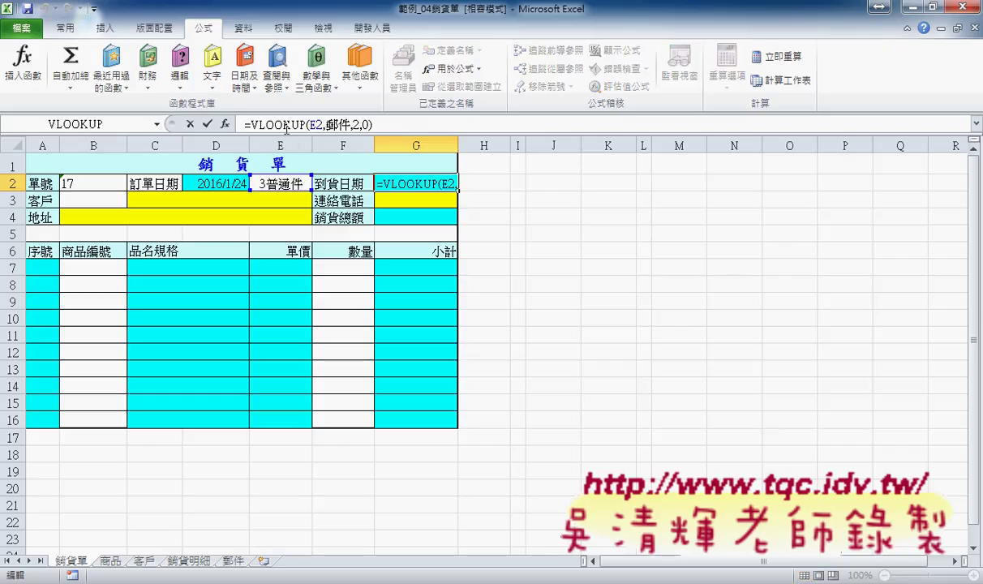
Change G2 to =D2+VLOOKUP(E2,郵件,2,0), check 2016/1/29, then clear G2
click(225, 184)
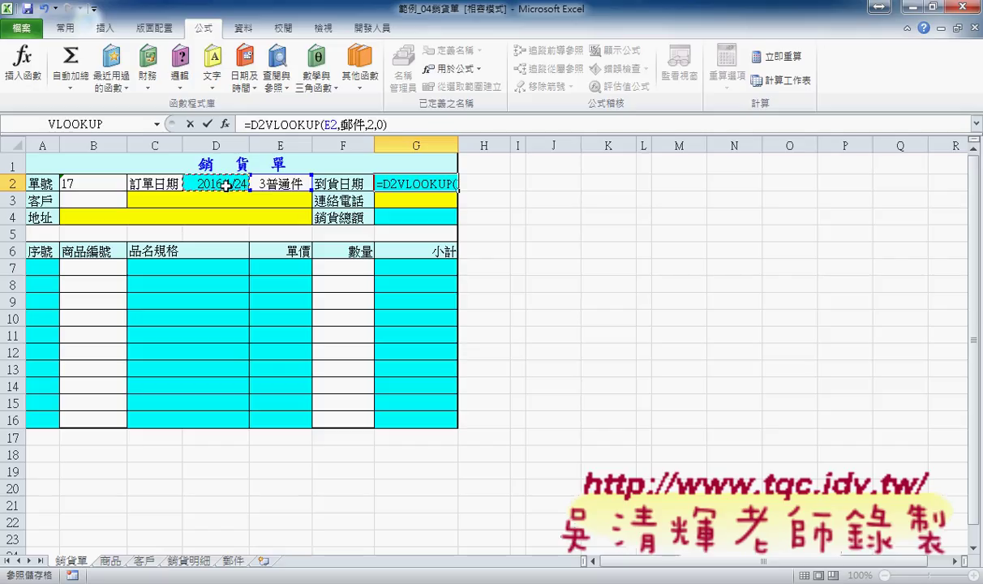
text(+)
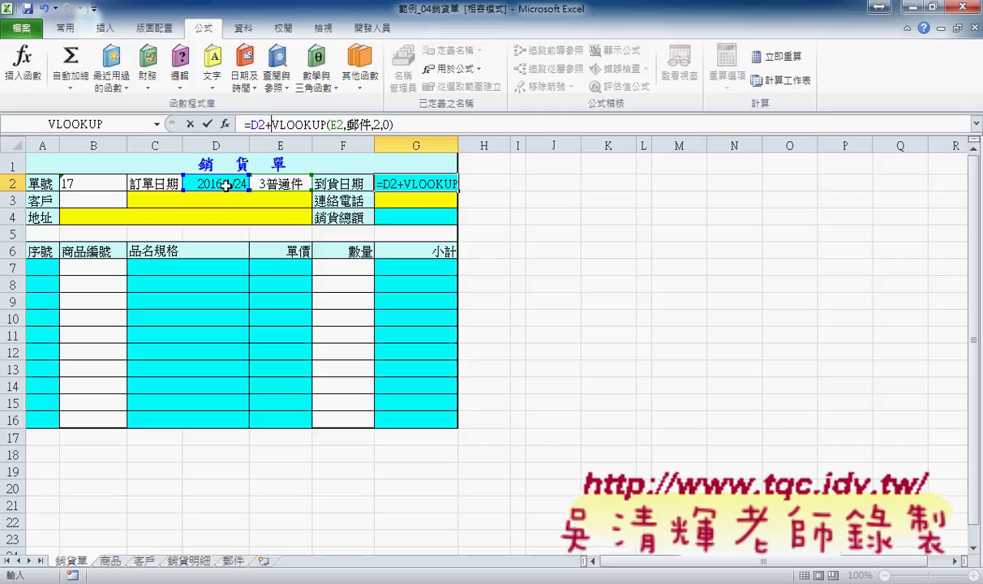
click(207, 124)
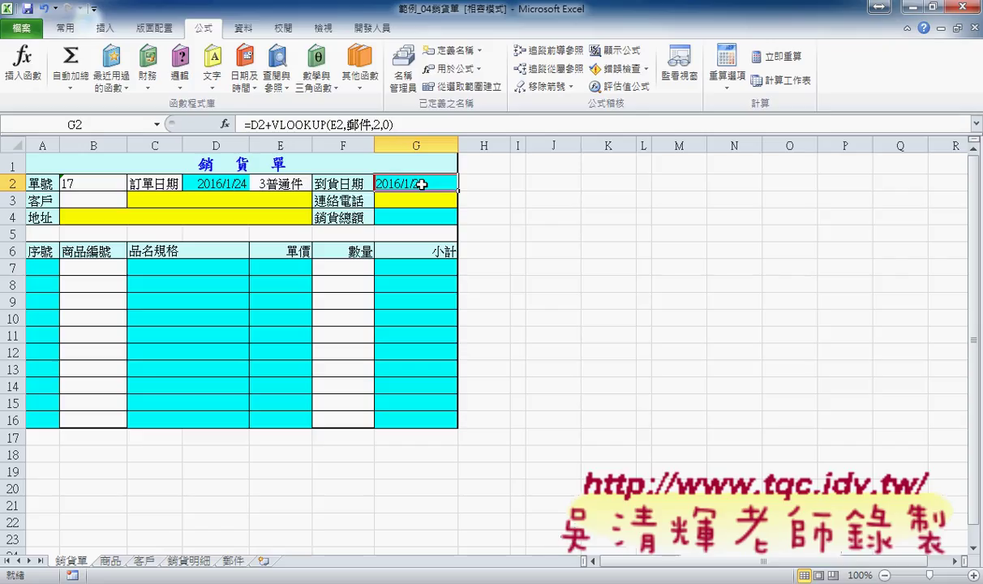
key(Delete)
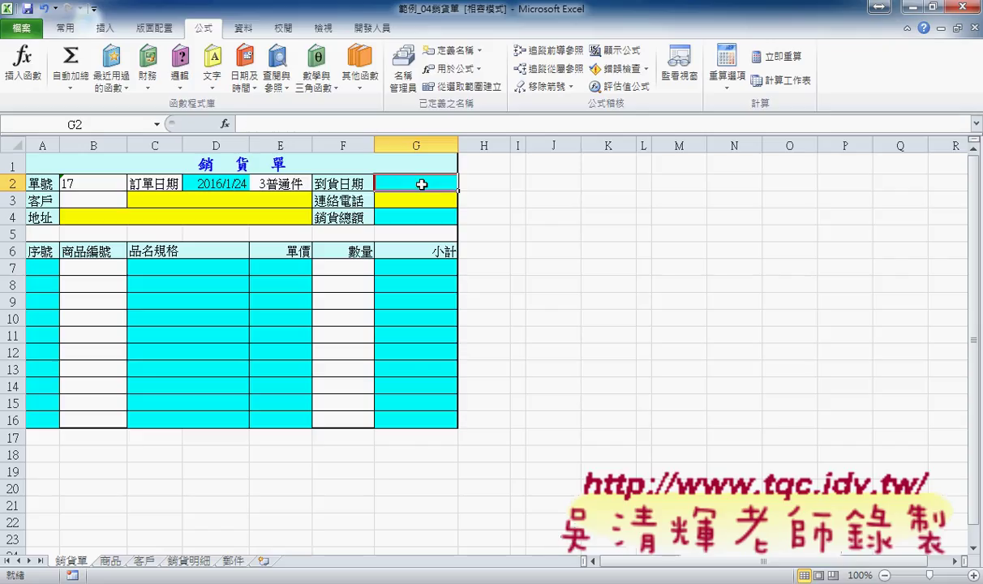
Insert WORKDAY into G2 from Date & Time functions, using D2 as Start_date
click(226, 125)
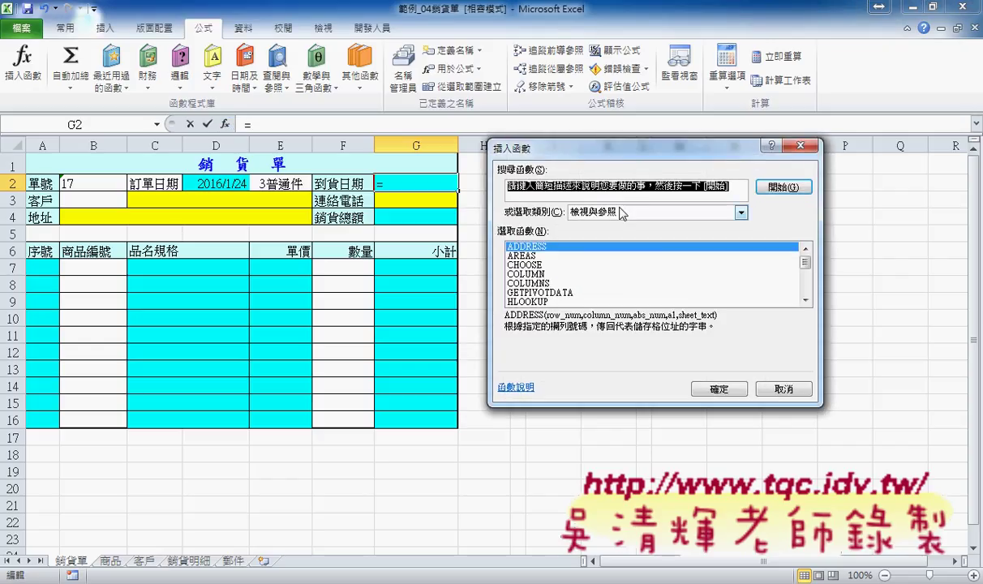
click(624, 212)
click(617, 252)
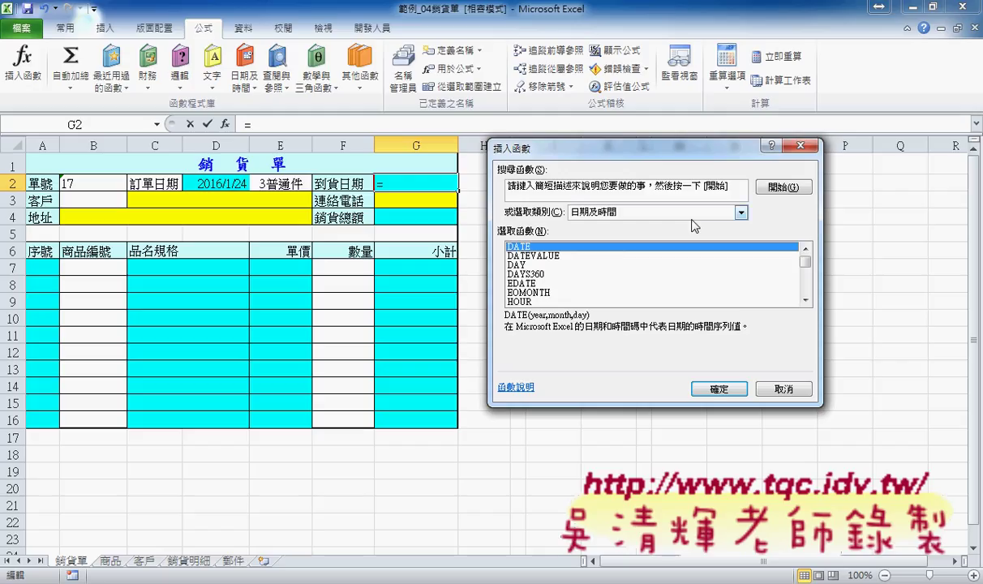
drag(810, 263, 812, 283)
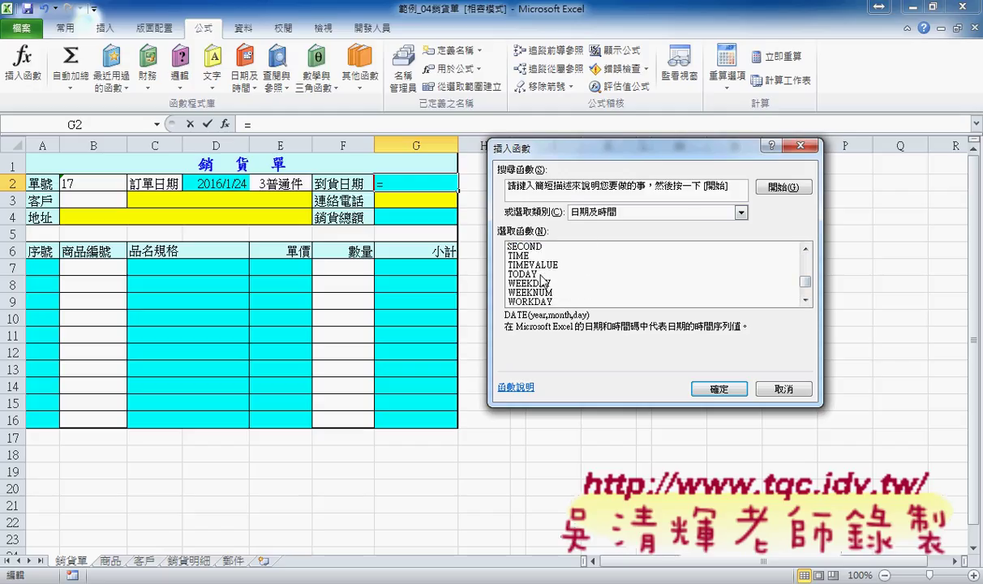
click(584, 302)
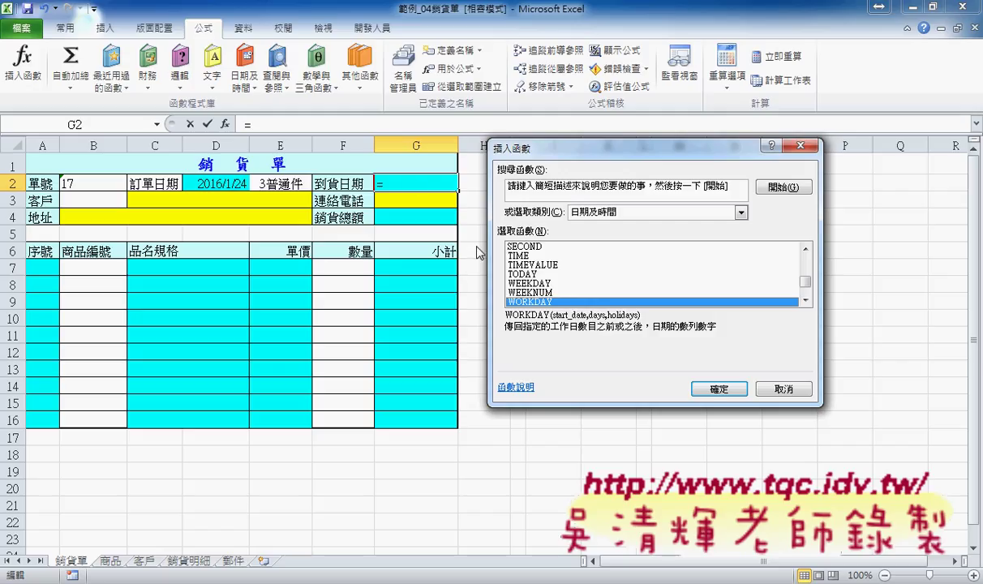
click(718, 388)
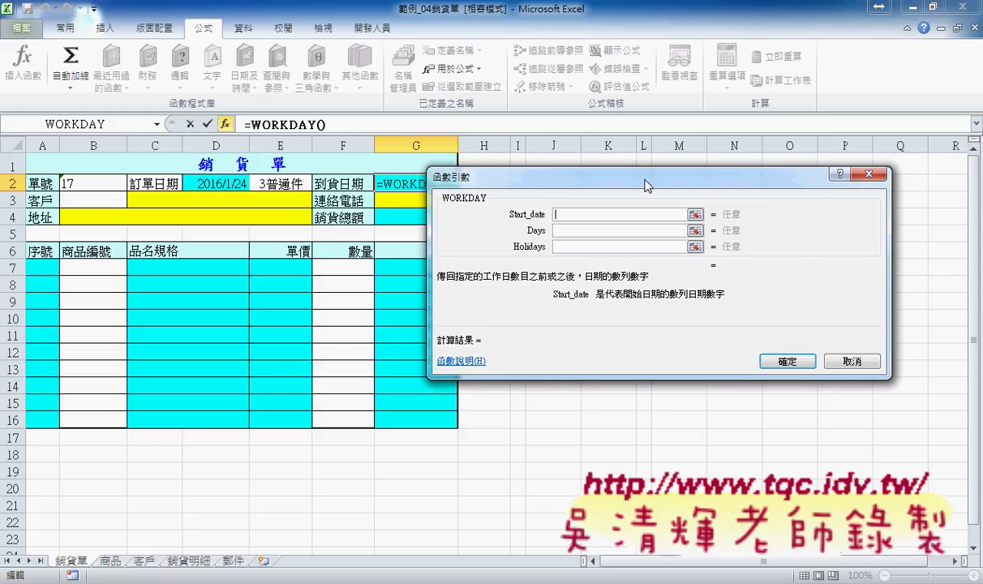
drag(565, 180, 640, 180)
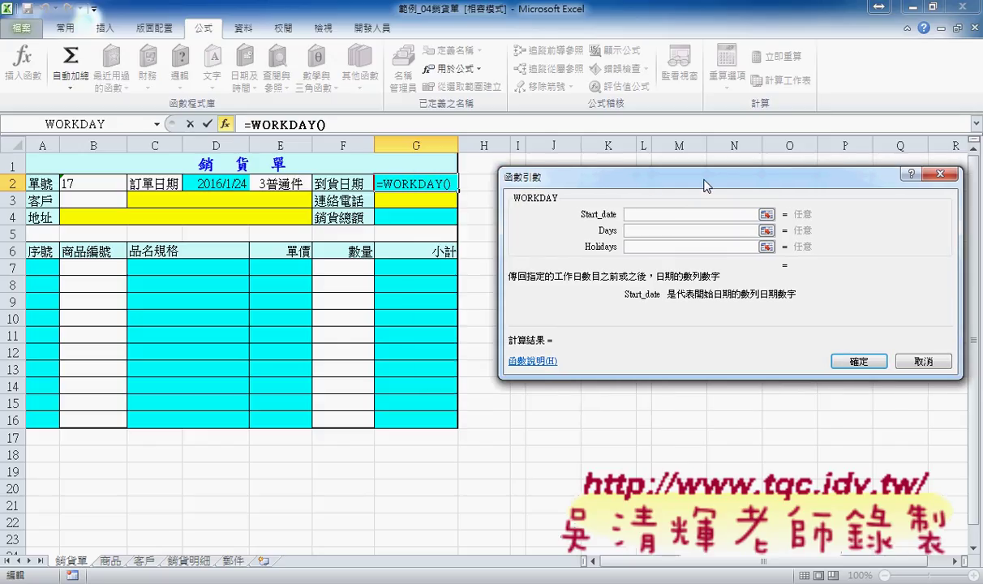
click(231, 183)
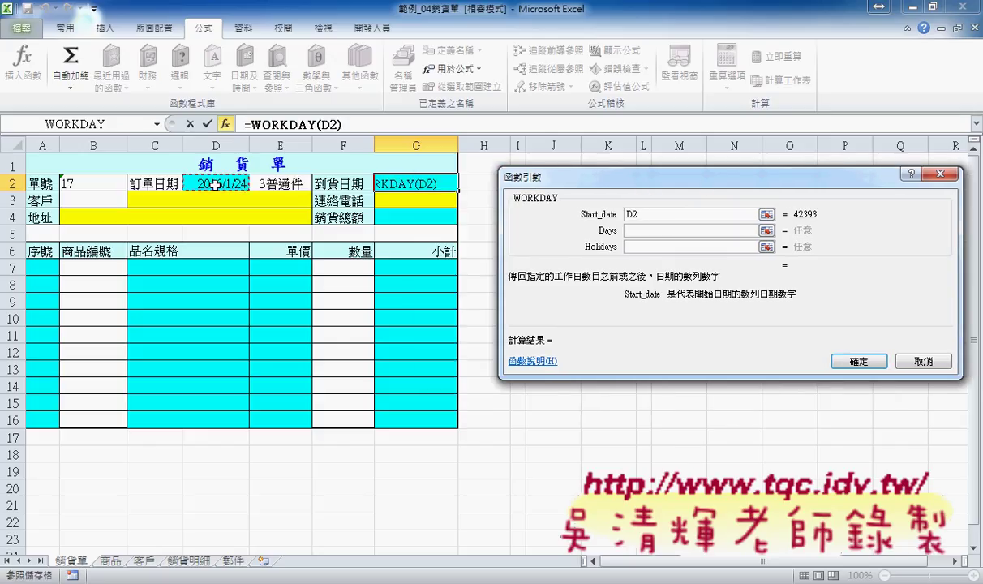
click(630, 231)
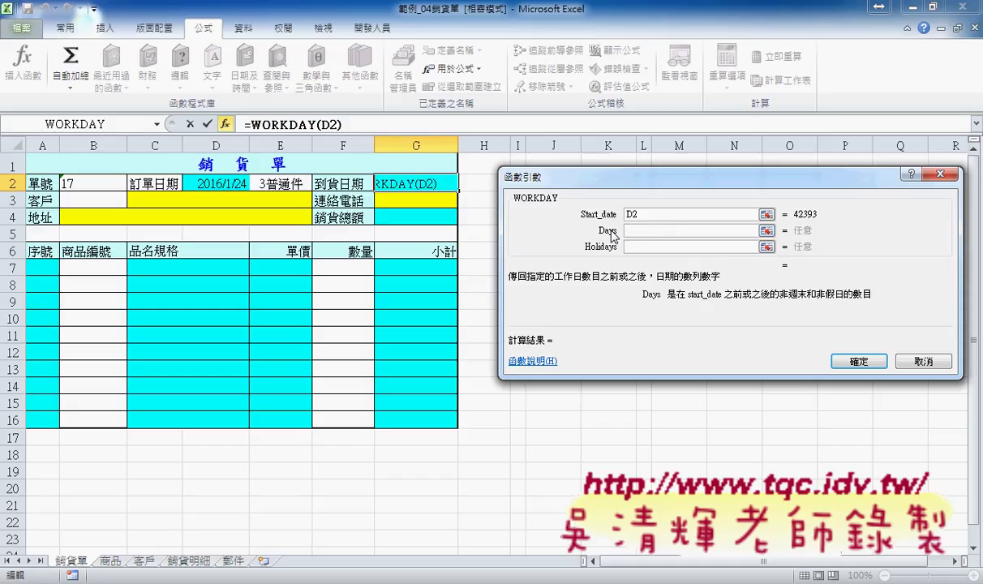